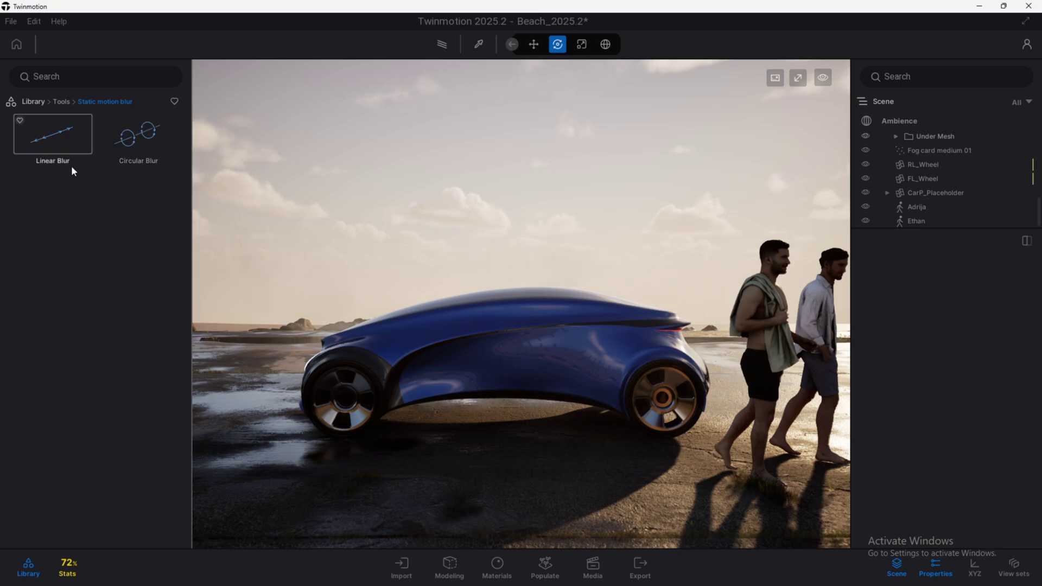
# Step: Place a Linear Blur on the side of the blue car, then clear the selection
pyautogui.moveTo(27, 137); pyautogui.dragTo(573, 307)
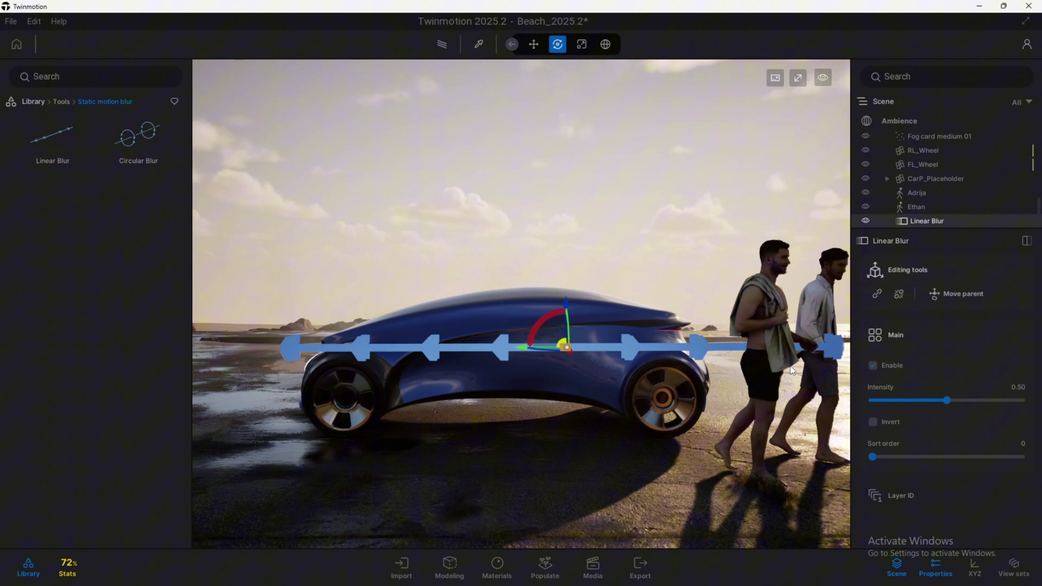
pyautogui.click(807, 288)
pyautogui.click(813, 290)
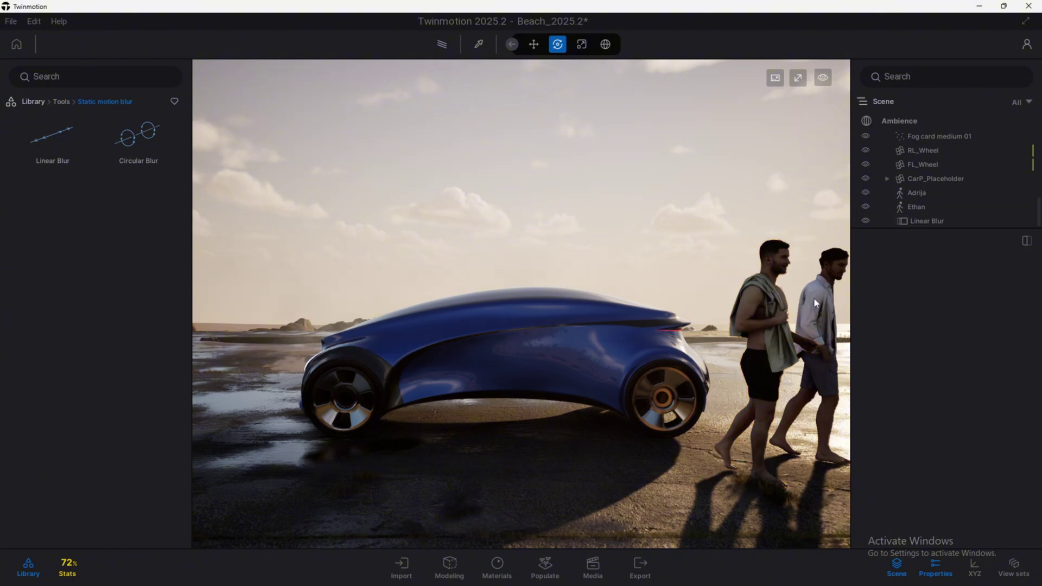
# Step: Select the shirtless walking man and browse the library's Summer category of posed humans
pyautogui.click(743, 295)
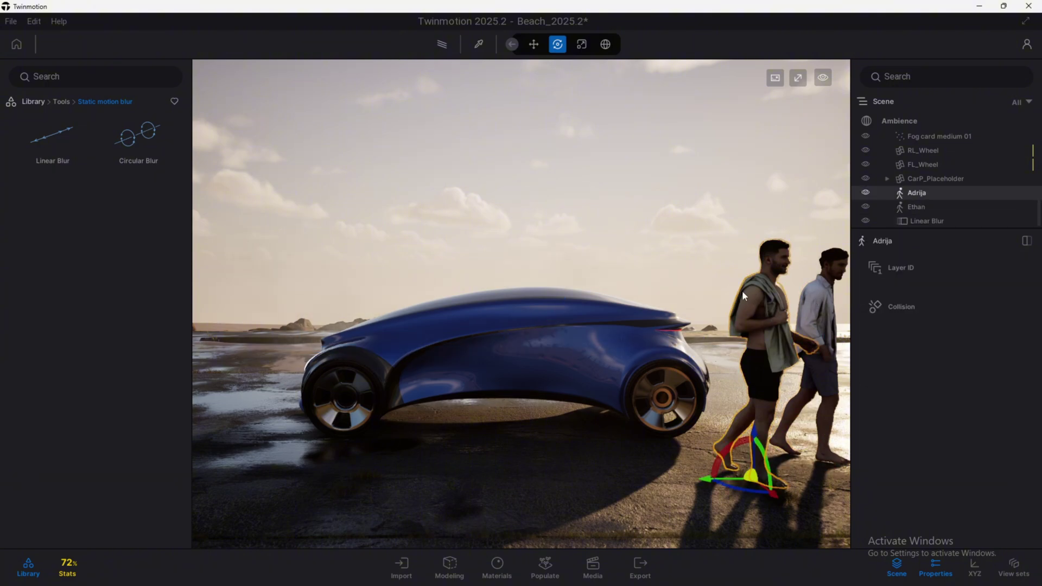
pyautogui.click(32, 102)
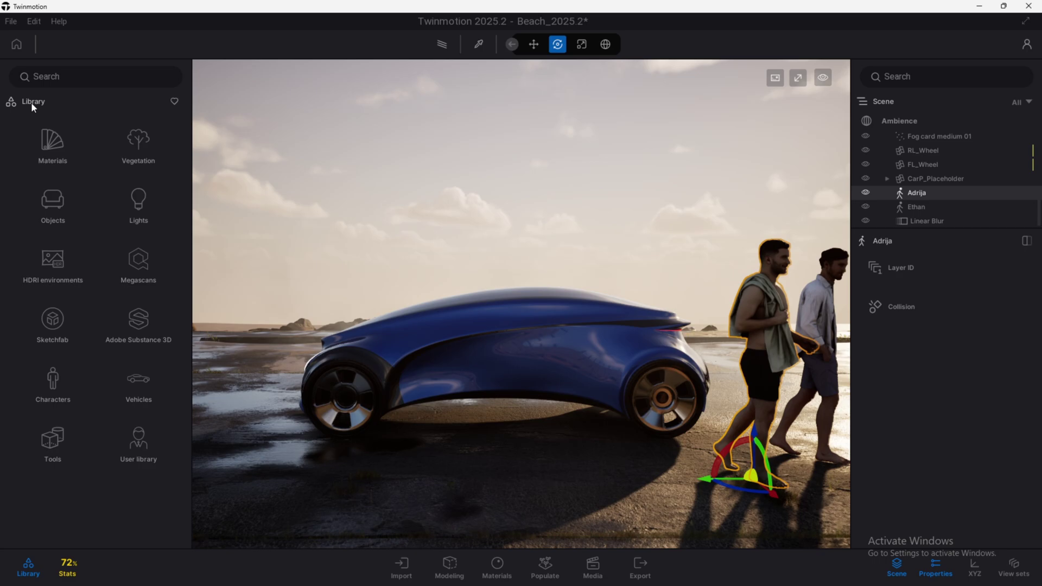
pyautogui.click(50, 370)
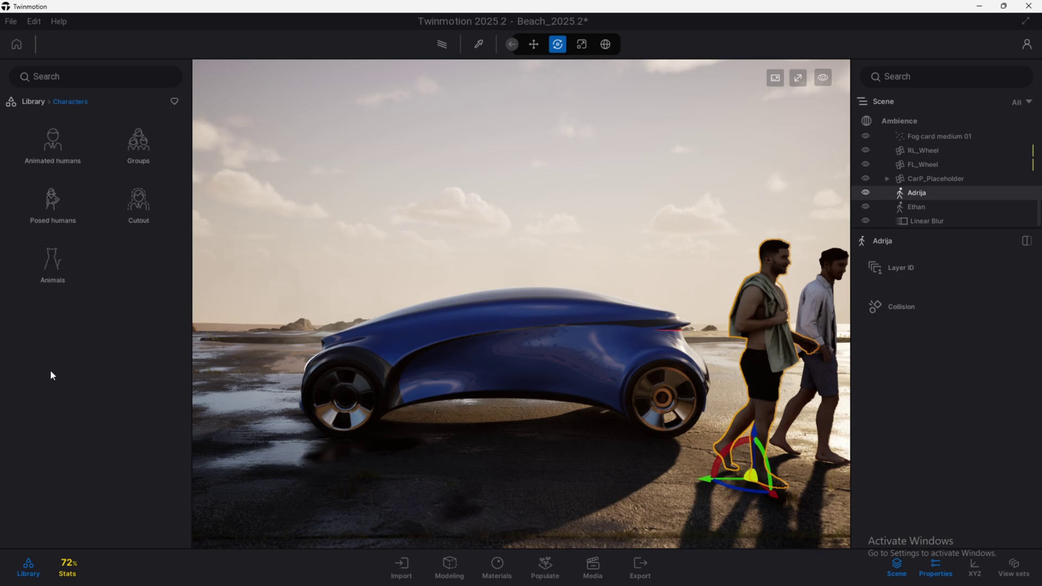
pyautogui.click(54, 204)
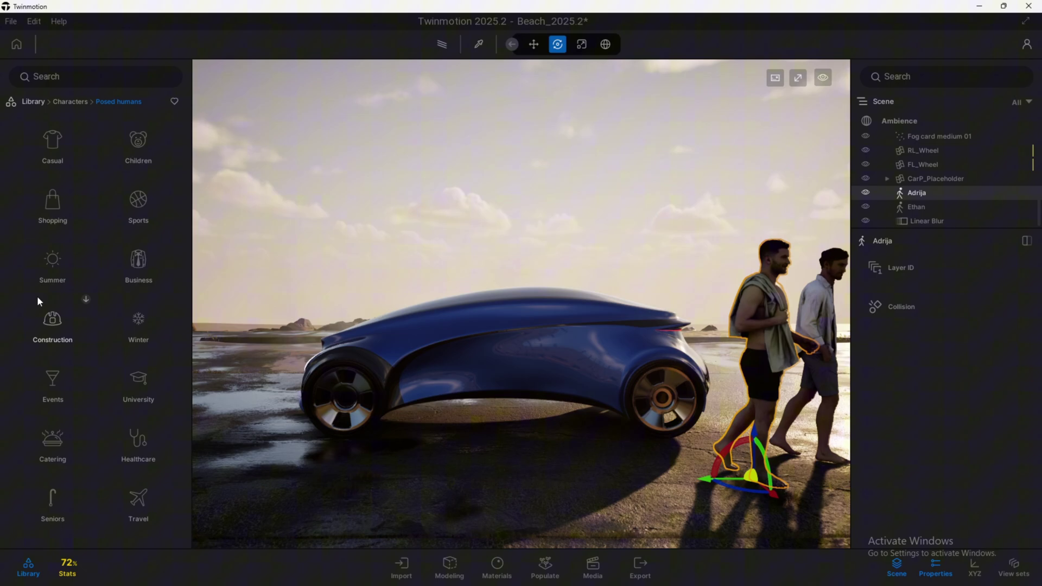
pyautogui.click(46, 255)
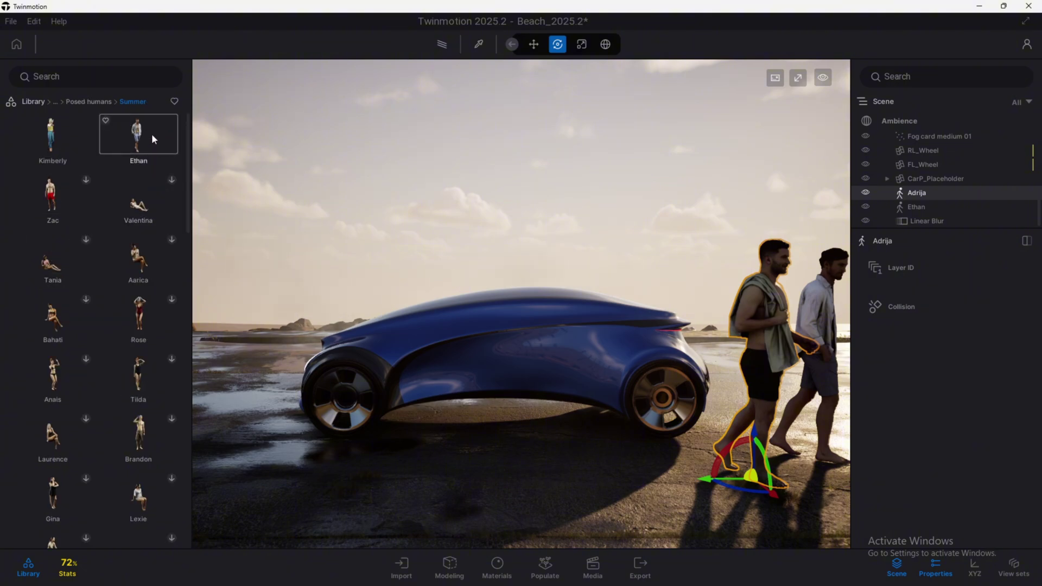
pyautogui.scroll(-1, 148, 248)
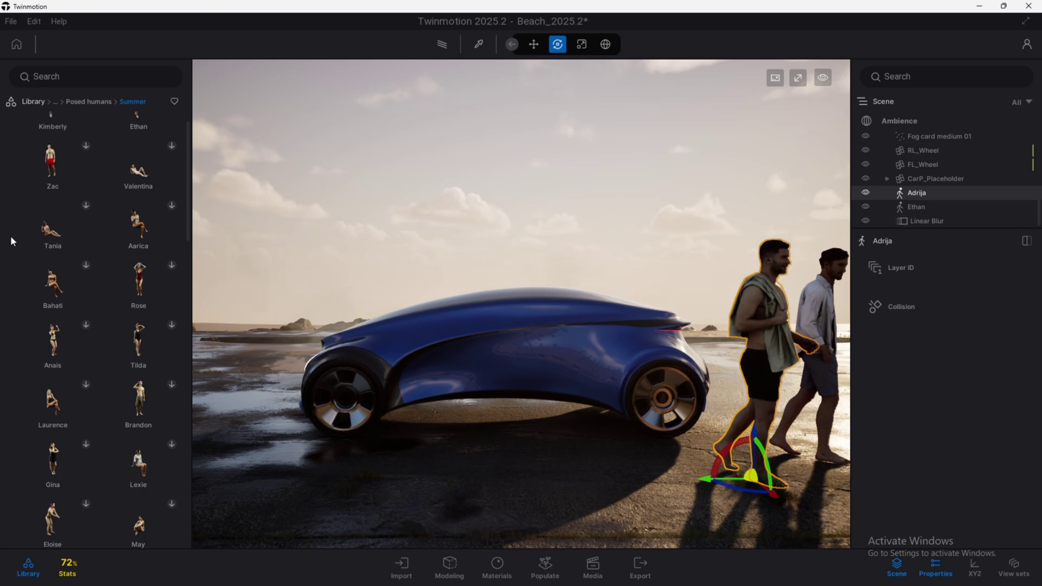
pyautogui.click(47, 102)
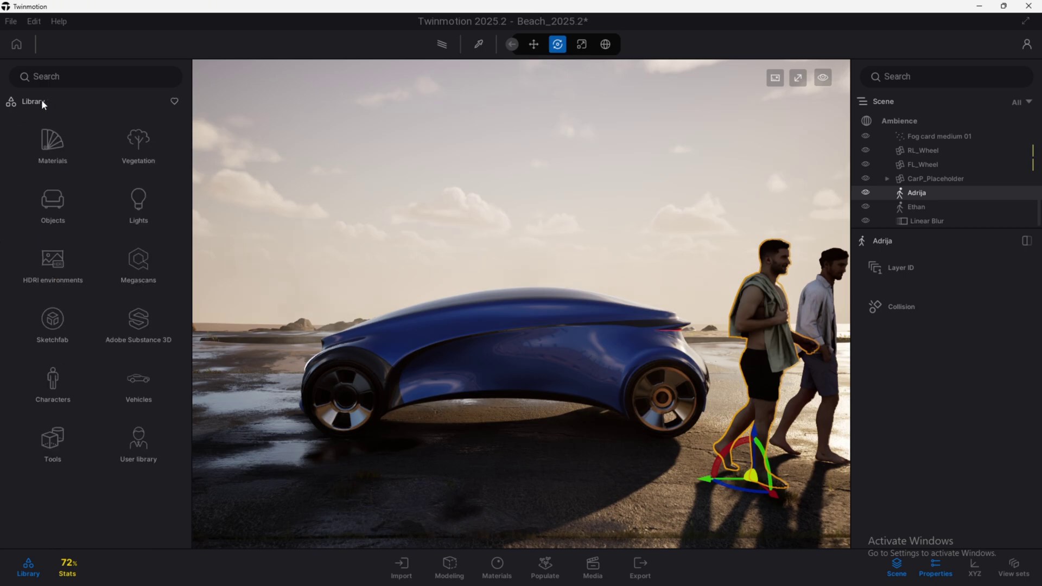
# Step: Try linking the shirtless man to the Linear Blur by picking him in the viewport, and undo the link
pyautogui.click(936, 220)
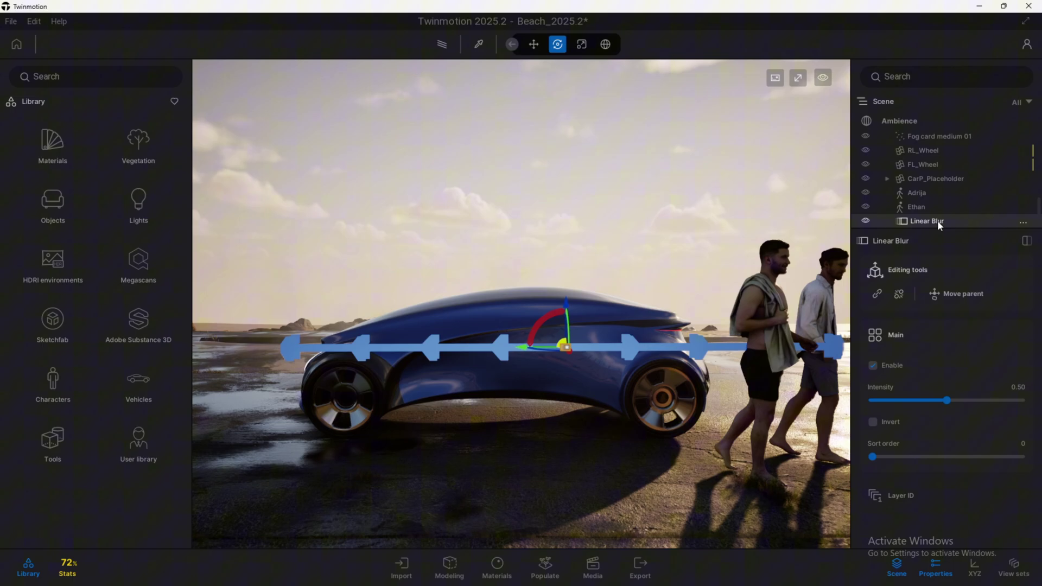
pyautogui.click(877, 293)
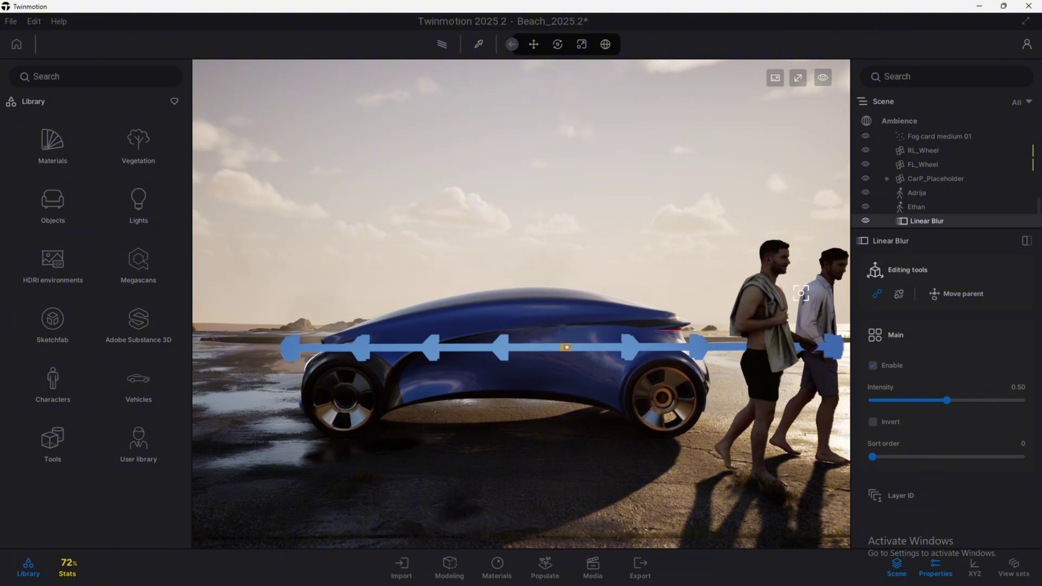
pyautogui.click(765, 302)
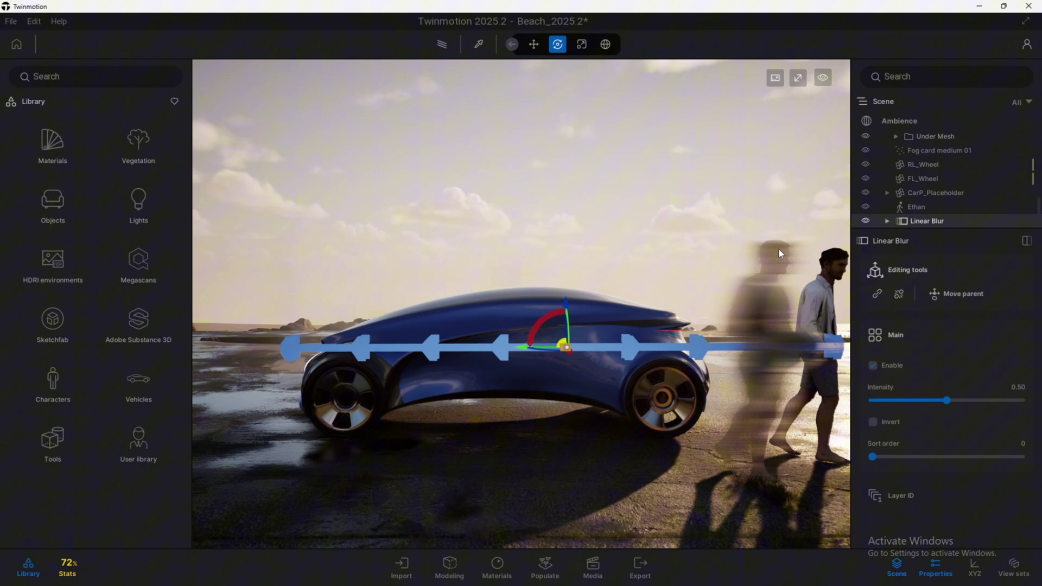
pyautogui.hotkey('ctrl', 'z')
# Step: Nest the shirtless man under the Linear Blur in the scene hierarchy and link the man in the white shirt to it
pyautogui.scroll(-1, 940, 204)
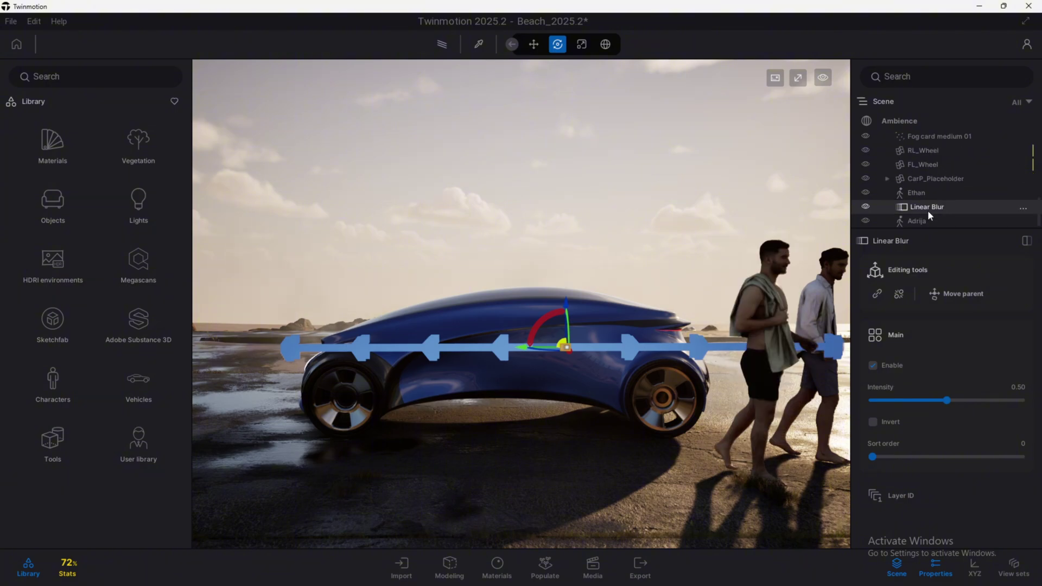
pyautogui.click(923, 218)
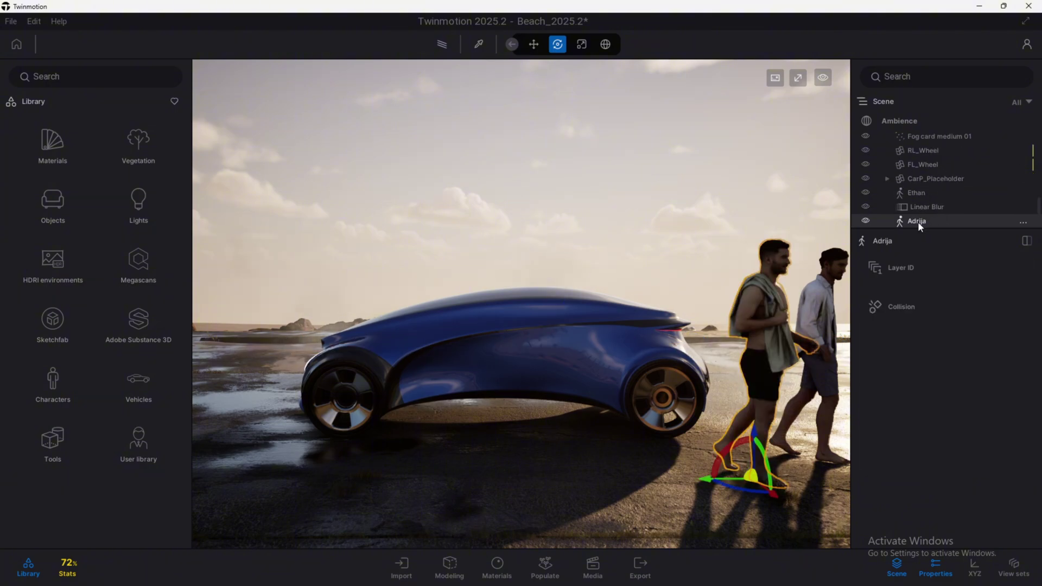
pyautogui.moveTo(916, 218)
pyautogui.mouseDown()
pyautogui.moveTo(936, 206)
pyautogui.moveTo(920, 207)
pyautogui.mouseUp()
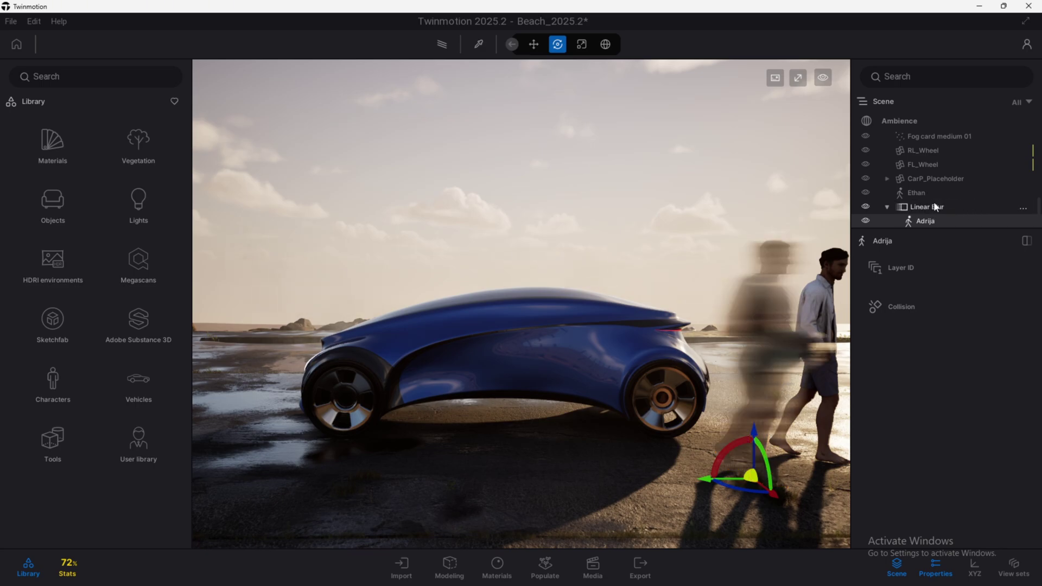
pyautogui.click(934, 207)
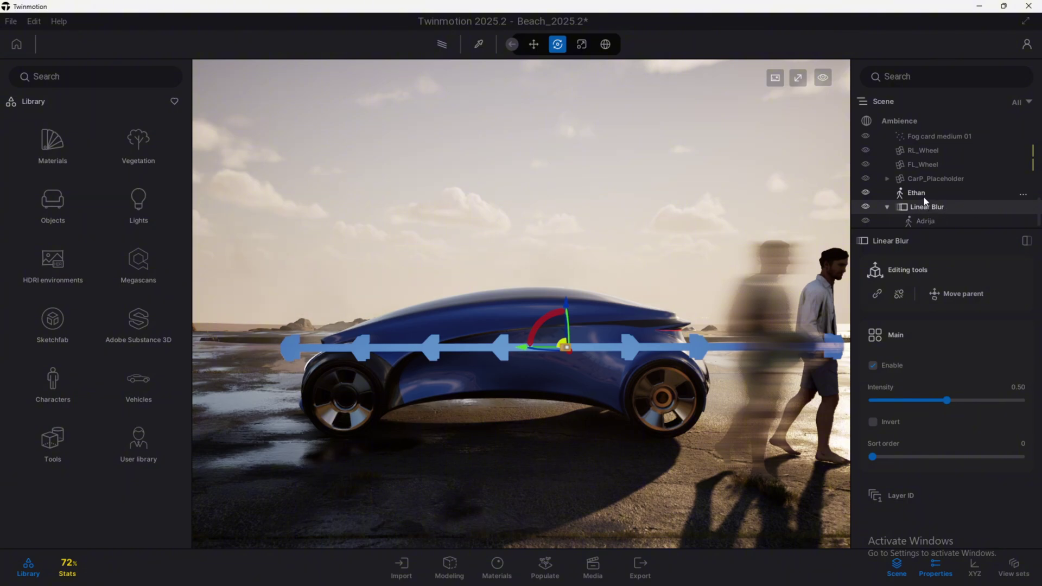
pyautogui.click(876, 294)
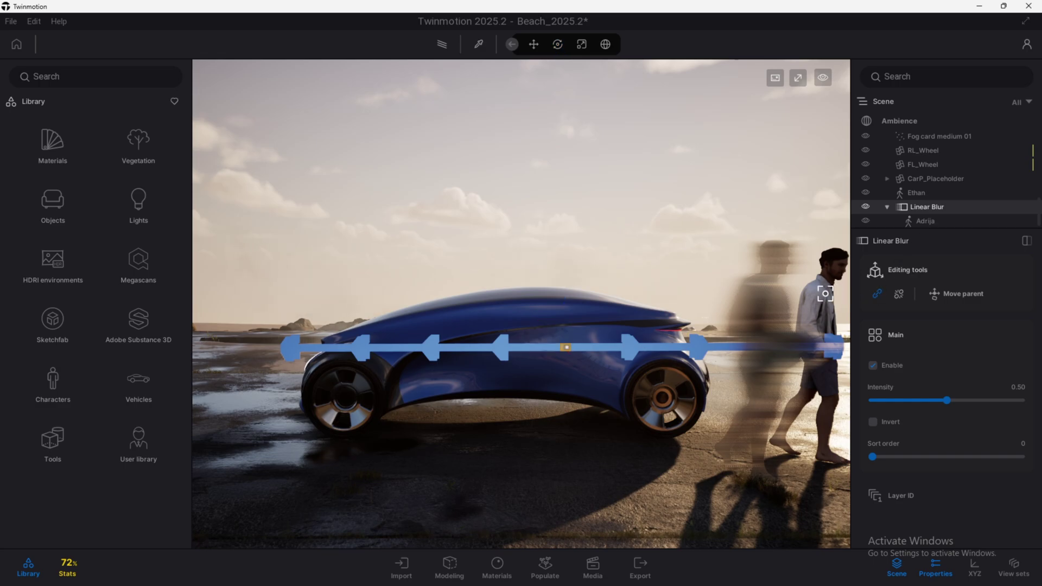
pyautogui.click(819, 294)
pyautogui.press('Escape')
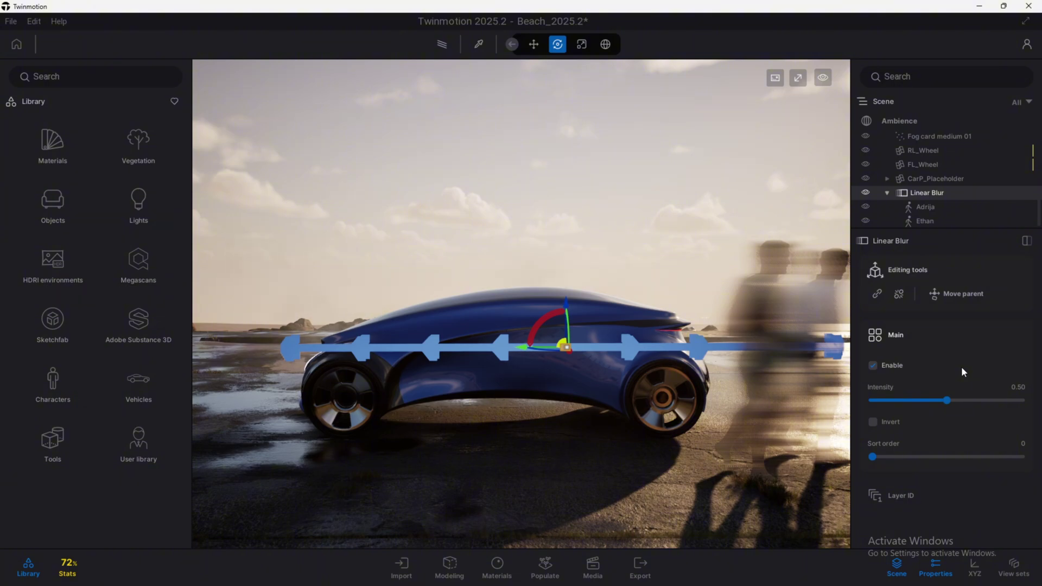
# Step: Try unlinking the shirtless man from the Linear Blur, and undo the unlink
pyautogui.click(898, 296)
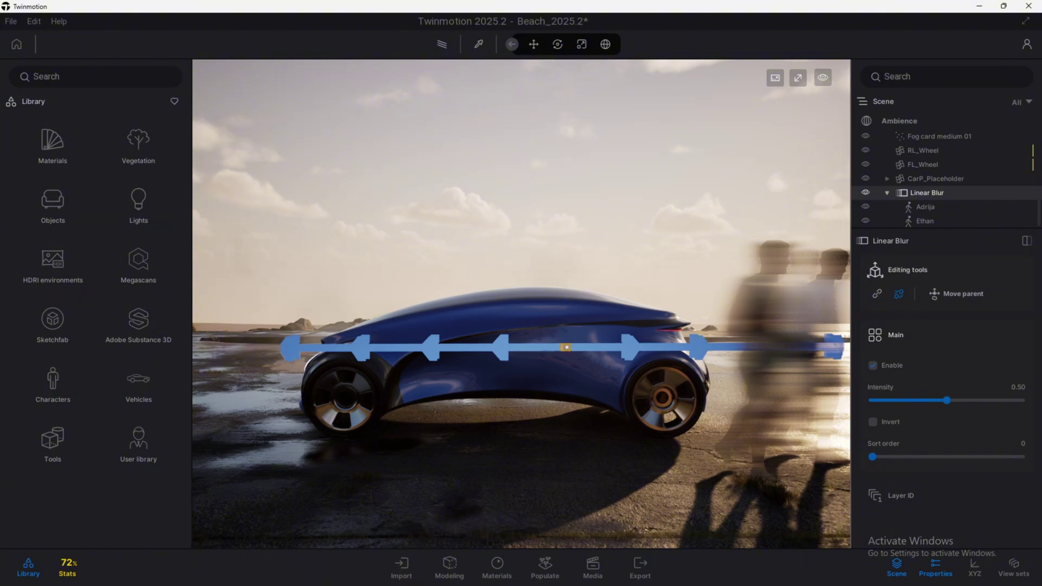
pyautogui.click(760, 309)
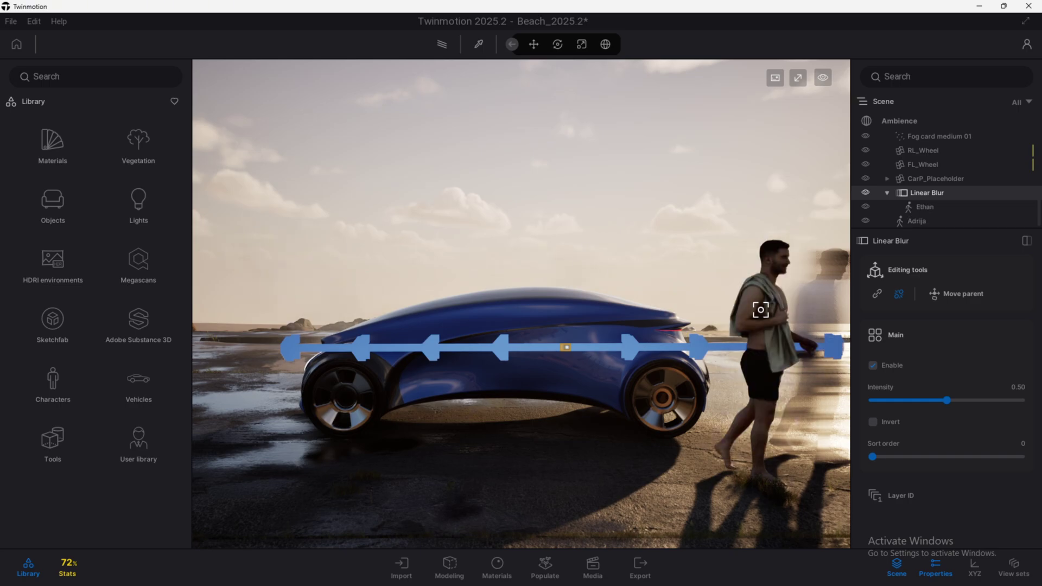
pyautogui.press('Escape')
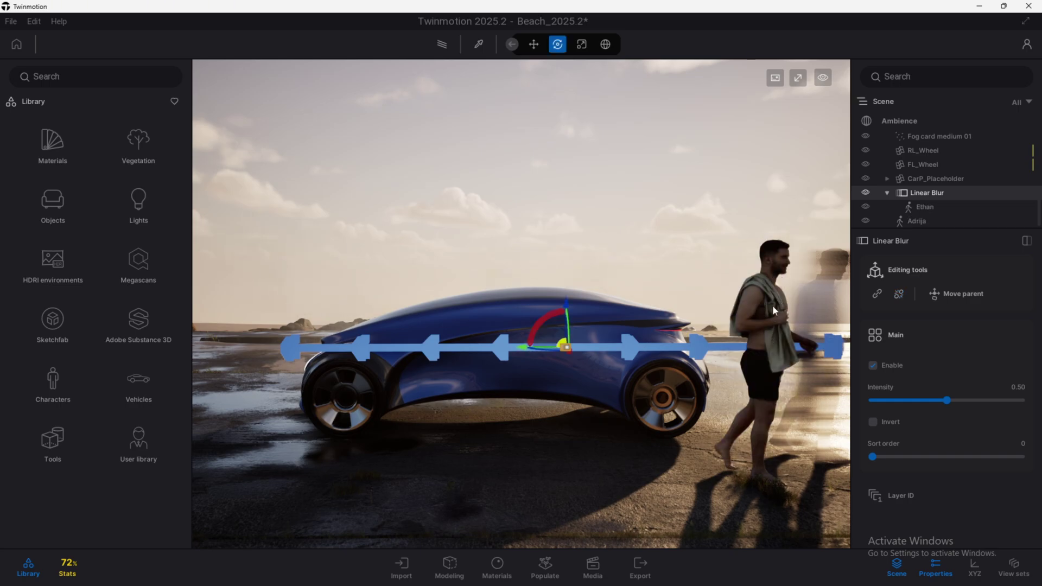
pyautogui.hotkey('ctrl', 'z')
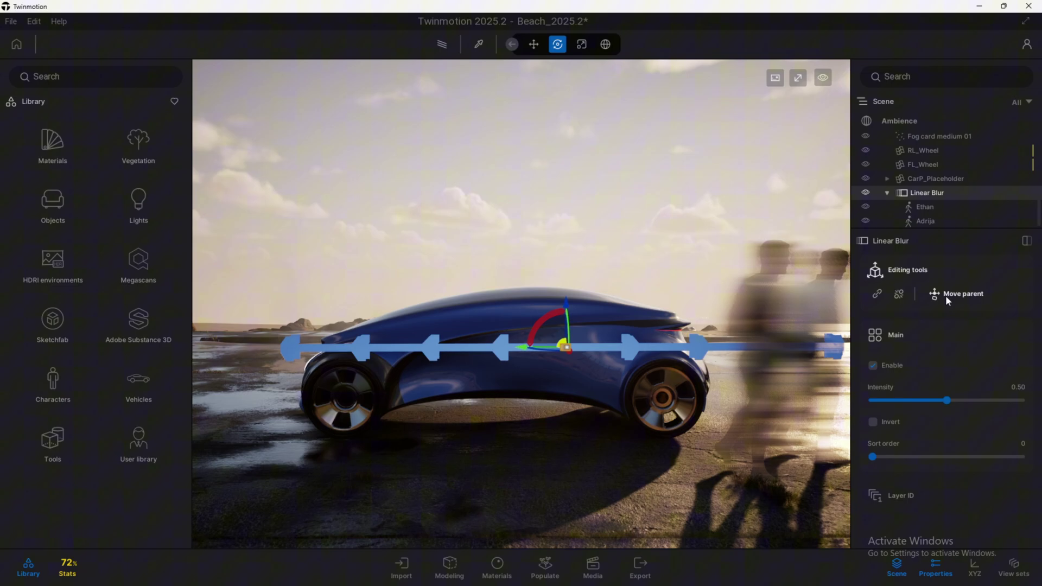
# Step: Enable Move parent to shift only the Linear Blur slightly lower on the car's side, and switch the option off again
pyautogui.click(946, 298)
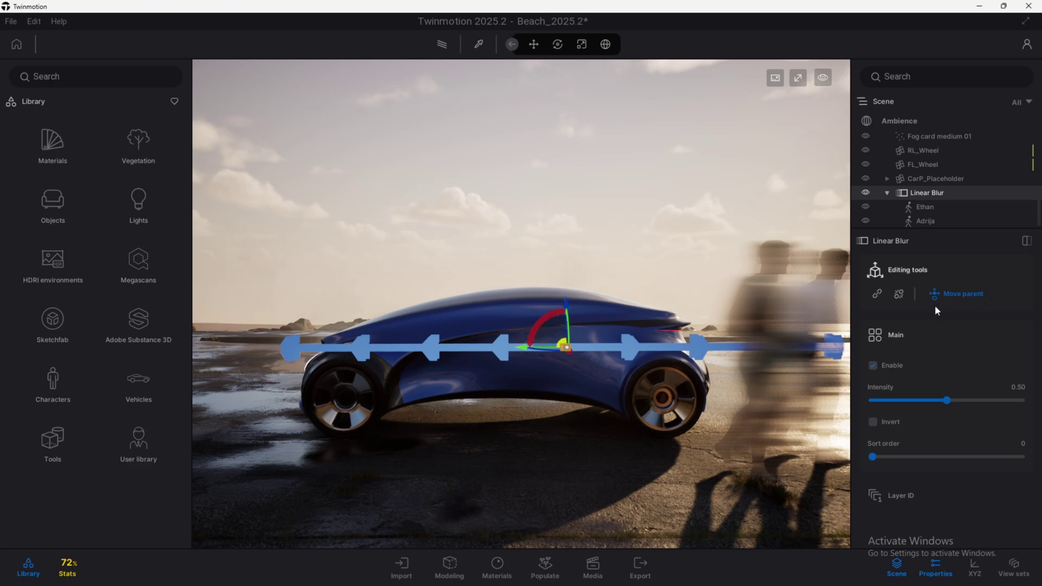
pyautogui.moveTo(555, 338)
pyautogui.mouseDown()
pyautogui.moveTo(515, 175)
pyautogui.moveTo(675, 283)
pyautogui.moveTo(516, 302)
pyautogui.moveTo(612, 346)
pyautogui.moveTo(552, 349)
pyautogui.mouseUp()
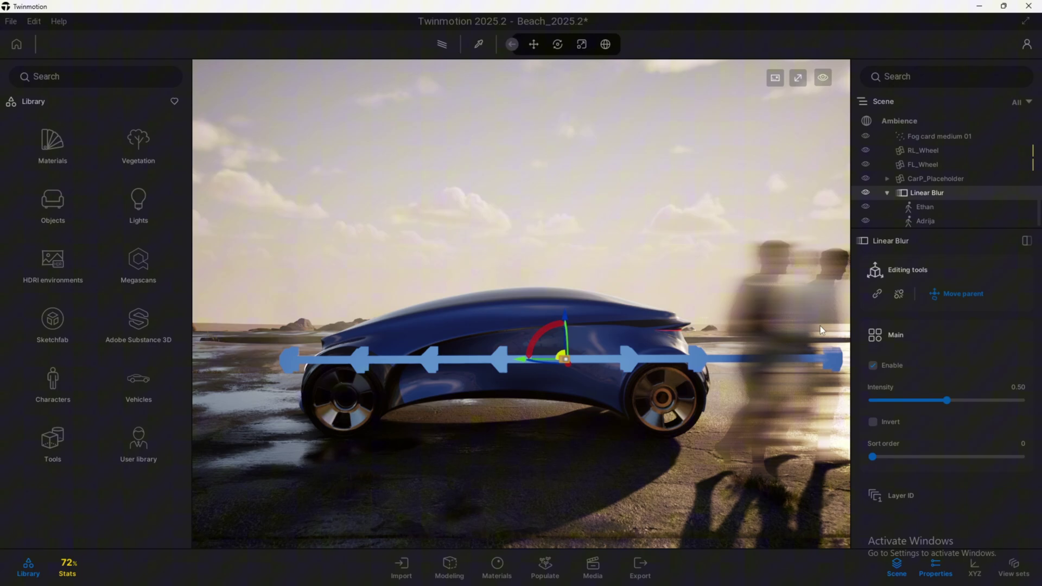
pyautogui.click(954, 293)
# Step: Try moving the Linear Blur together with its two linked men, and undo the move
pyautogui.moveTo(559, 346); pyautogui.dragTo(472, 312)
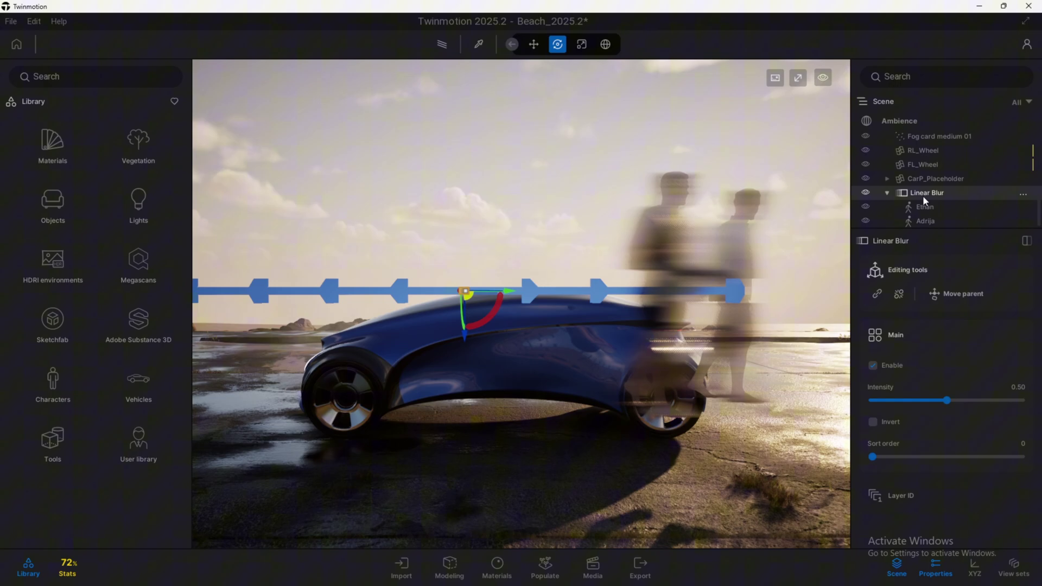
pyautogui.hotkey('ctrl', 'z')
pyautogui.hotkey('ctrl', 'z')
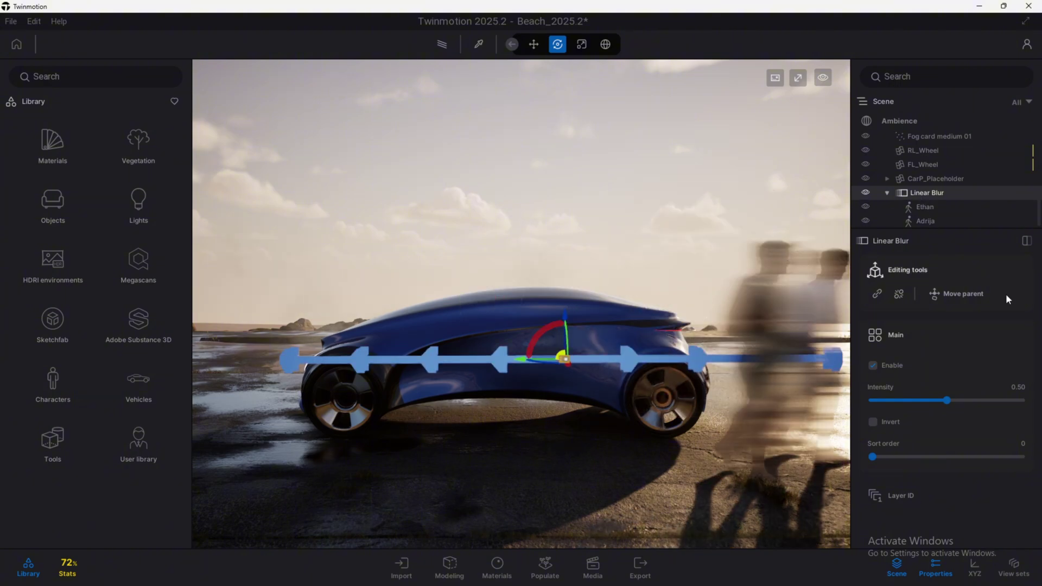
pyautogui.click(956, 296)
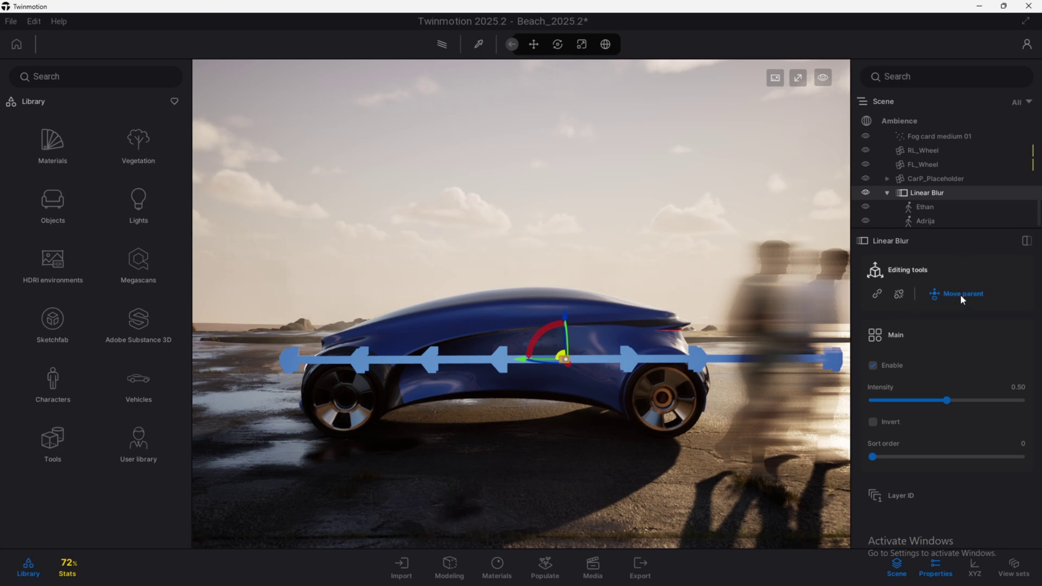
pyautogui.press('e')
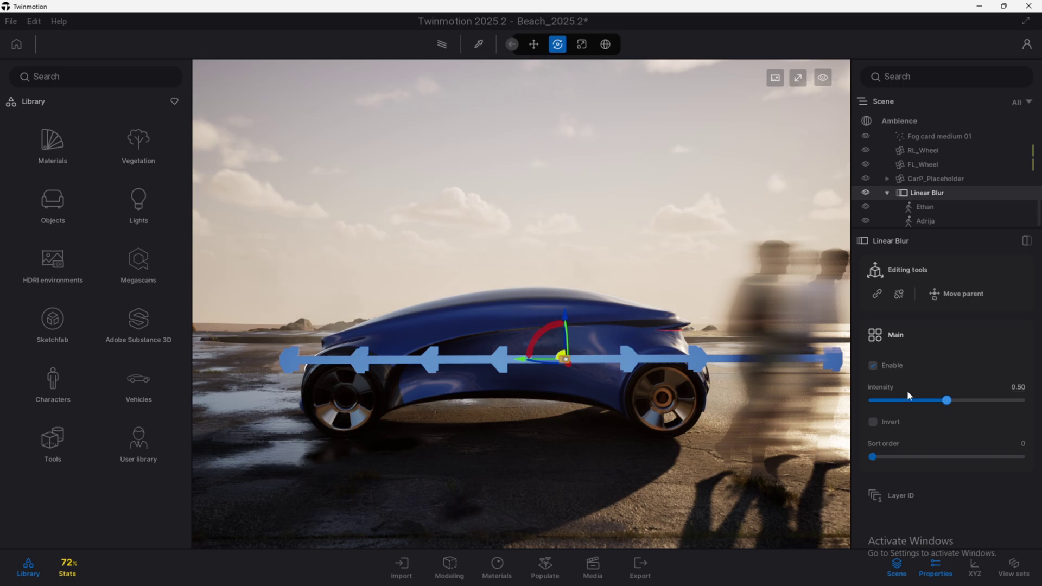
# Step: Toggle the Linear Blur off and on again, and set its intensity to 0.16
pyautogui.click(893, 366)
pyautogui.click(893, 366)
pyautogui.moveTo(946, 400)
pyautogui.mouseDown()
pyautogui.moveTo(989, 390)
pyautogui.moveTo(874, 397)
pyautogui.moveTo(898, 391)
pyautogui.moveTo(897, 402)
pyautogui.mouseUp()
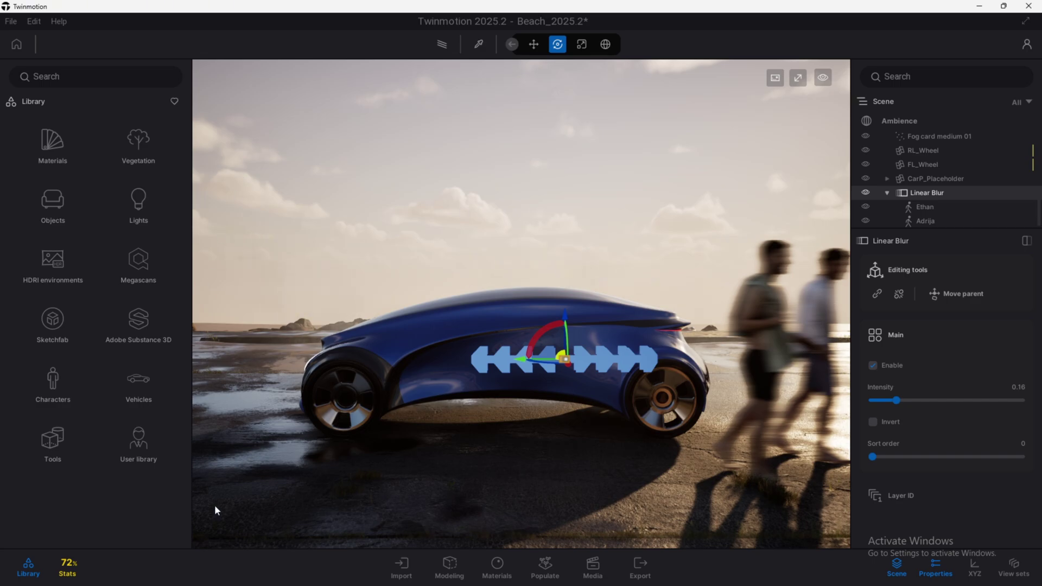
# Step: Add a second Linear Blur below the middle of the car, rotate it horizontal along the car's length, and raise it to body height
pyautogui.click(64, 449)
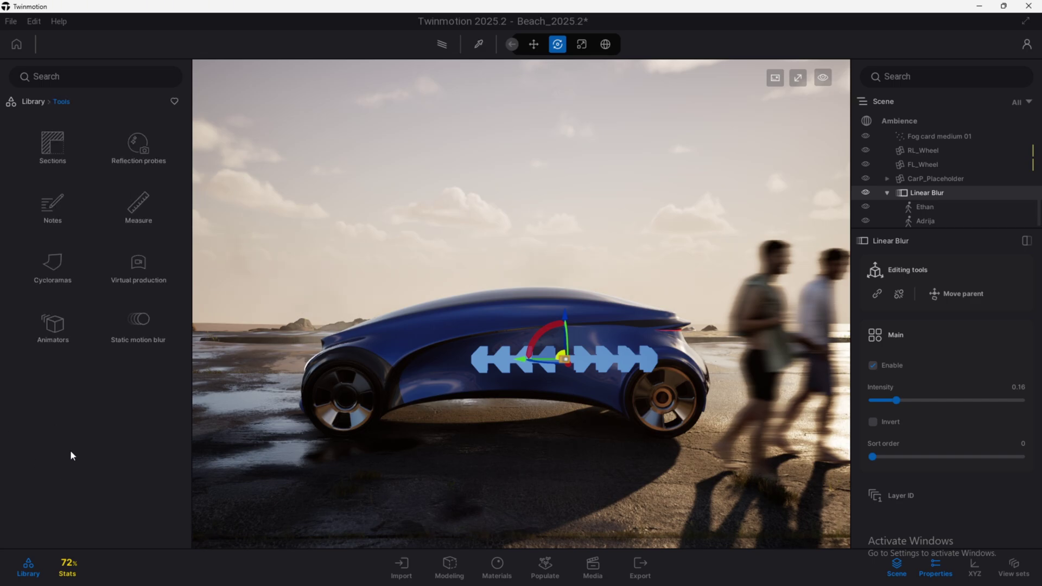
pyautogui.click(138, 323)
pyautogui.moveTo(57, 149); pyautogui.dragTo(502, 453)
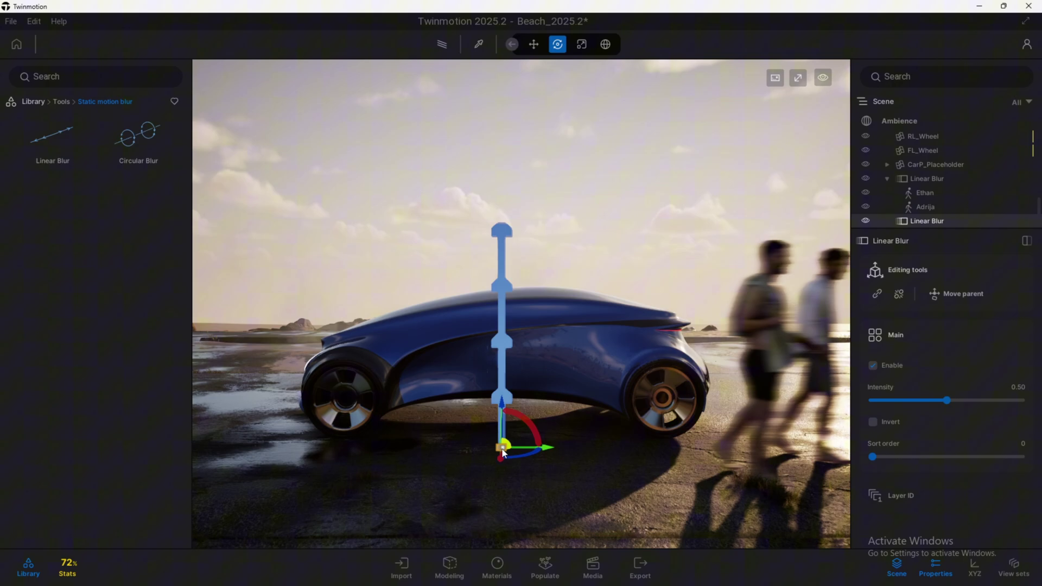
pyautogui.moveTo(512, 412); pyautogui.dragTo(443, 409)
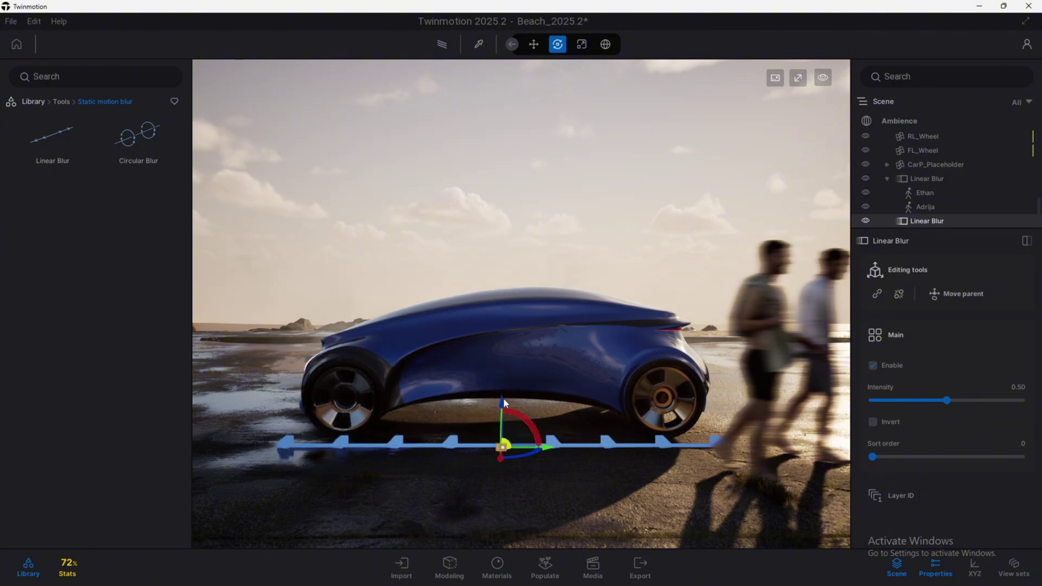
pyautogui.moveTo(503, 399); pyautogui.dragTo(513, 298)
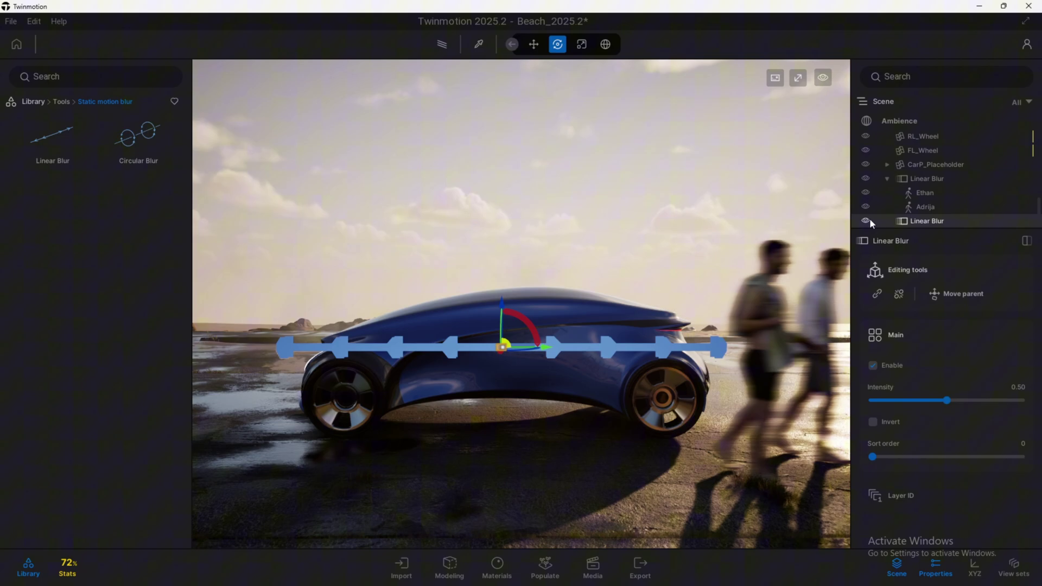
# Step: Disable the first Linear Blur, the one linked to the two walking men
pyautogui.click(923, 210)
pyautogui.click(923, 217)
pyautogui.click(930, 179)
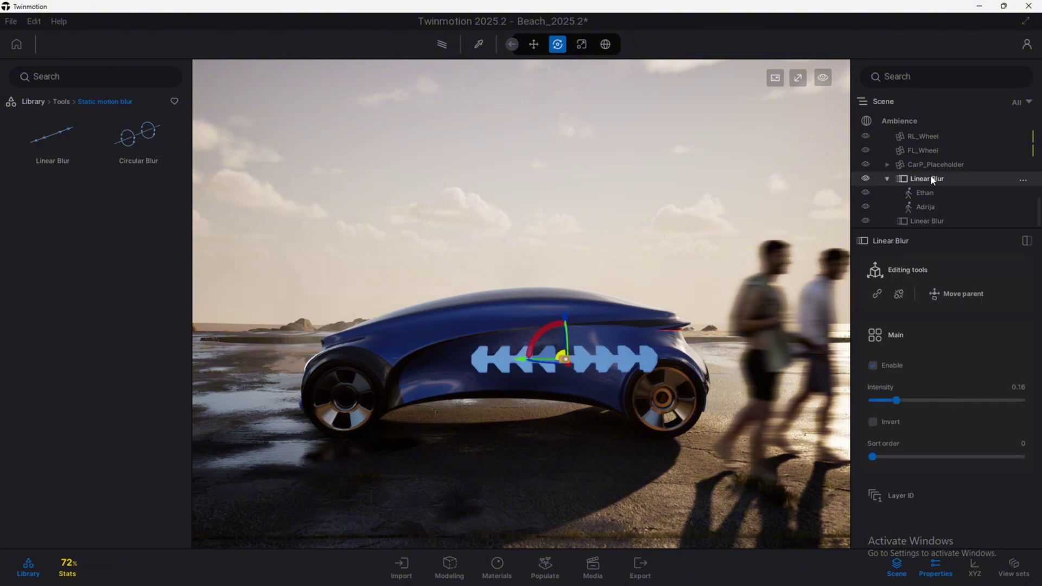
pyautogui.click(890, 365)
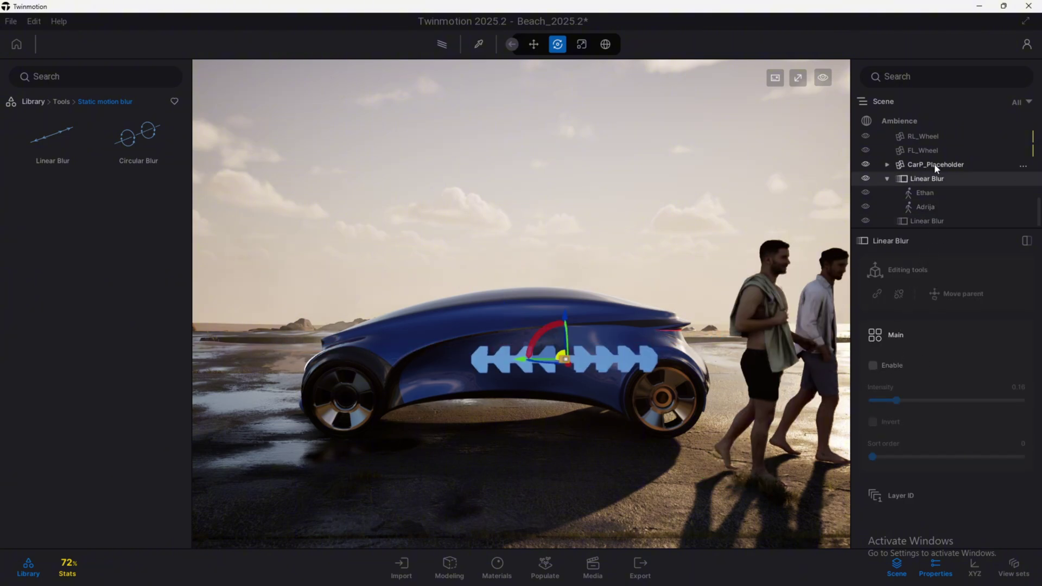
# Step: Link the second Linear Blur to the car body and both near-side wheels, and set its intensity to 0.48
pyautogui.click(949, 222)
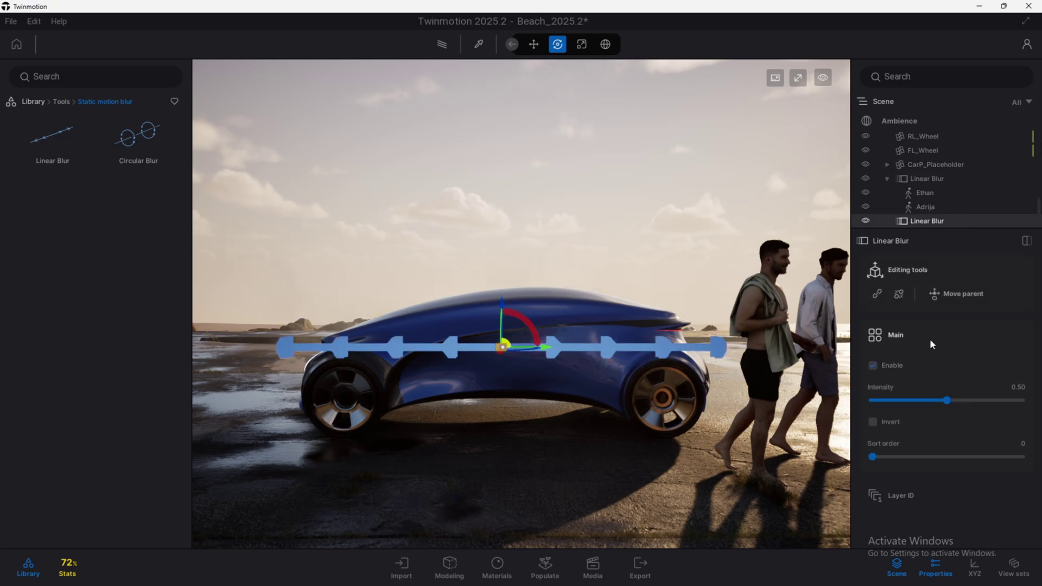
pyautogui.click(877, 293)
pyautogui.click(548, 310)
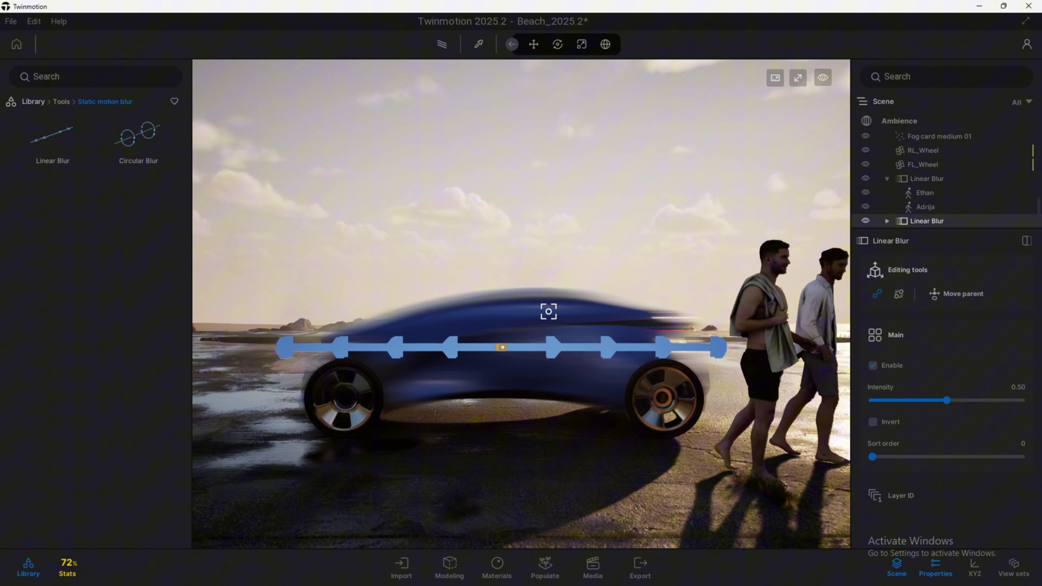
pyautogui.click(887, 221)
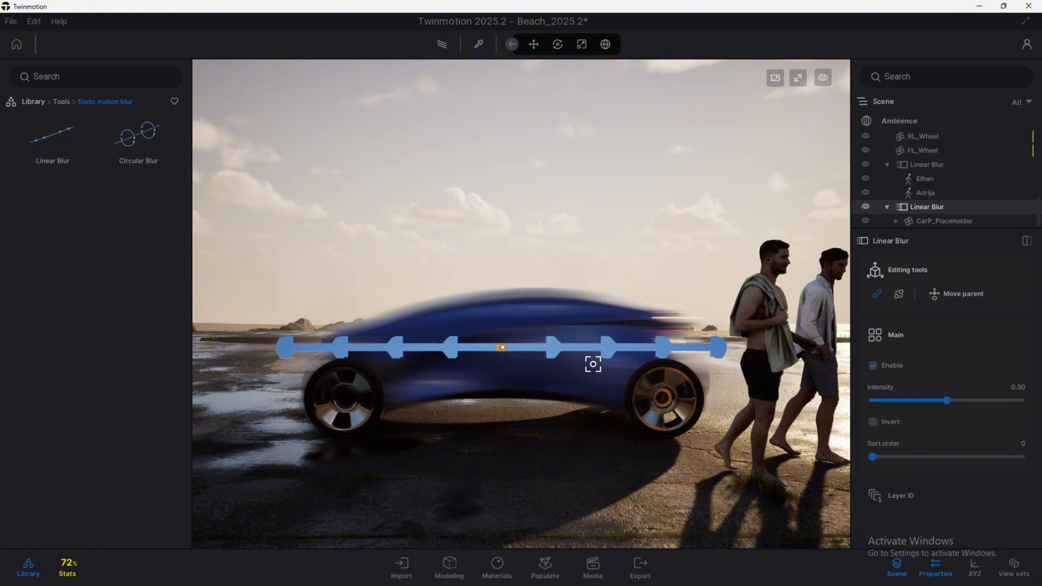
pyautogui.click(686, 379)
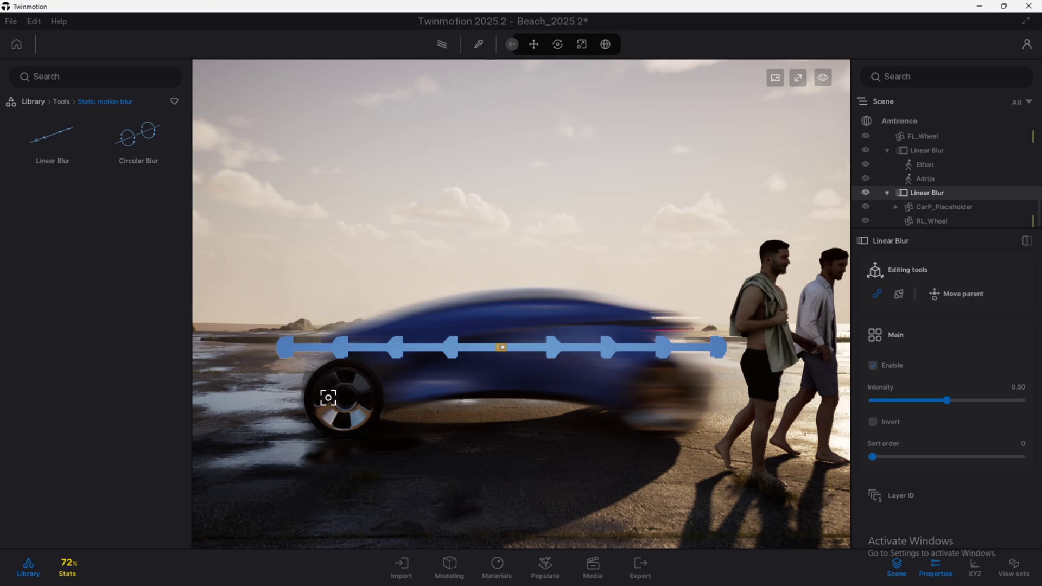
pyautogui.click(363, 386)
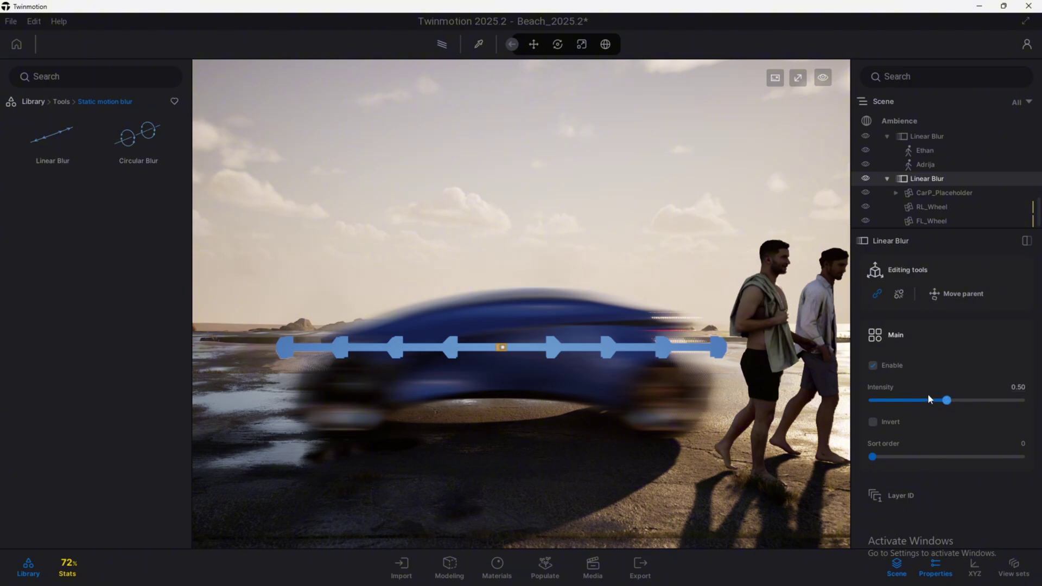
pyautogui.moveTo(944, 400)
pyautogui.mouseDown()
pyautogui.moveTo(906, 401)
pyautogui.moveTo(965, 400)
pyautogui.moveTo(943, 399)
pyautogui.mouseUp()
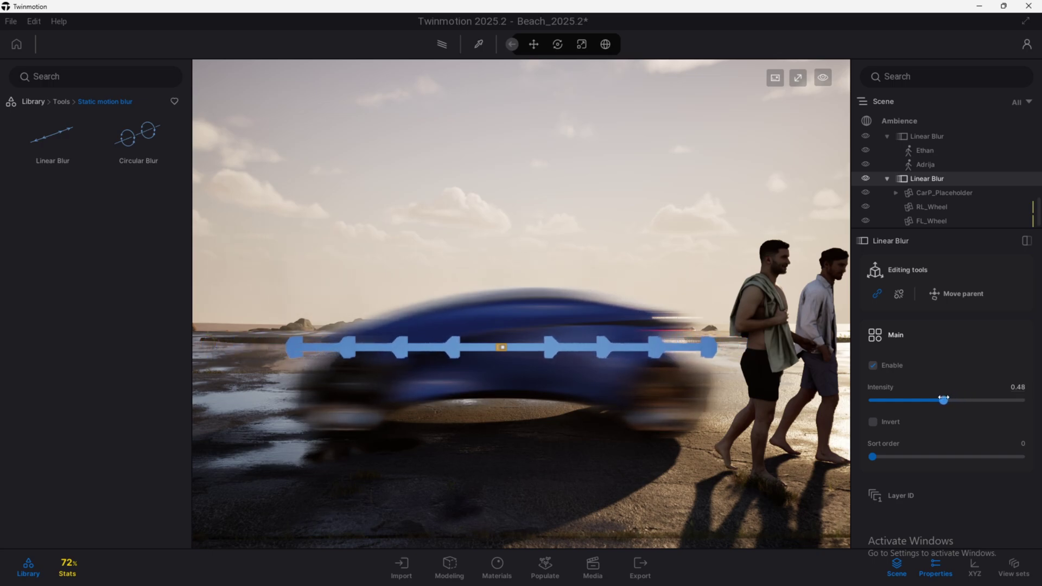
pyautogui.click(547, 149)
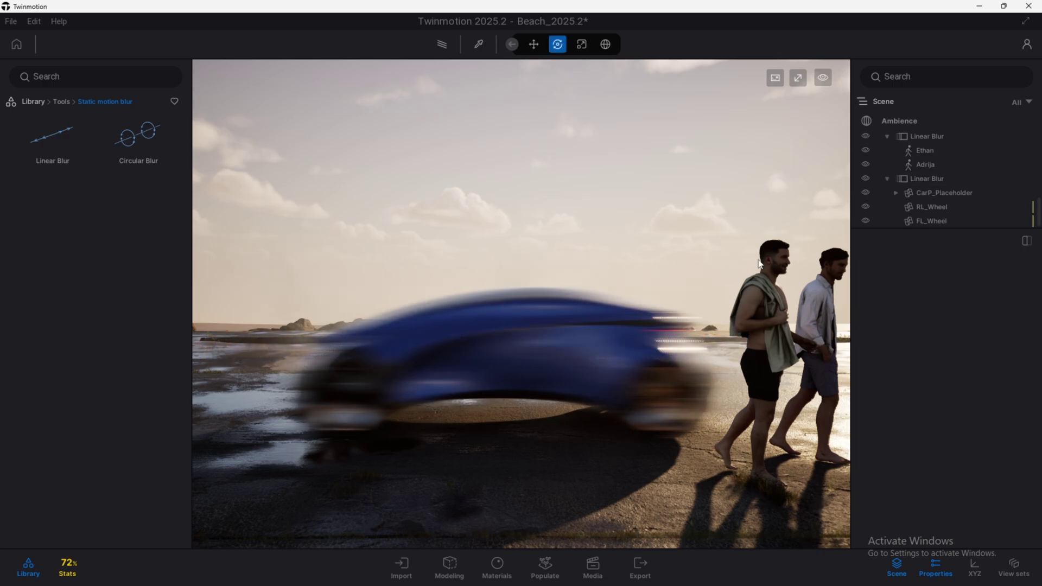
# Step: Re-enable the first Linear Blur, the one linked to the two walking men
pyautogui.click(909, 139)
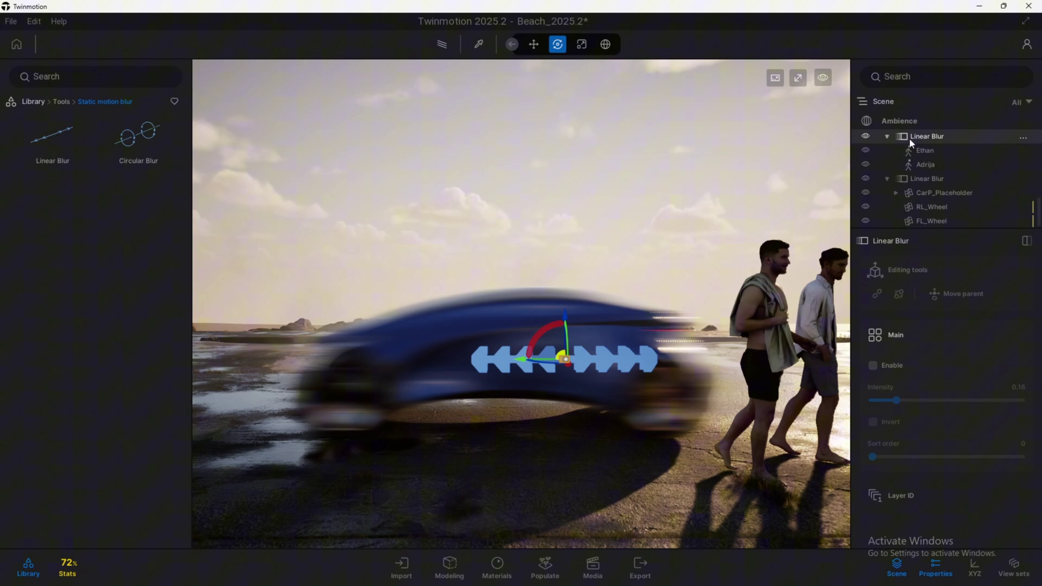
pyautogui.click(872, 365)
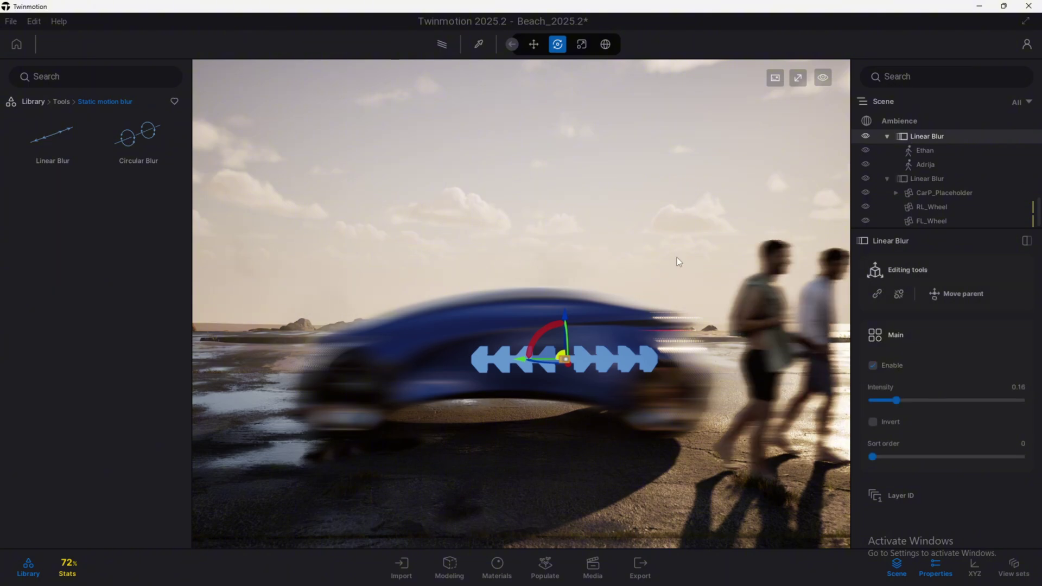
pyautogui.click(639, 185)
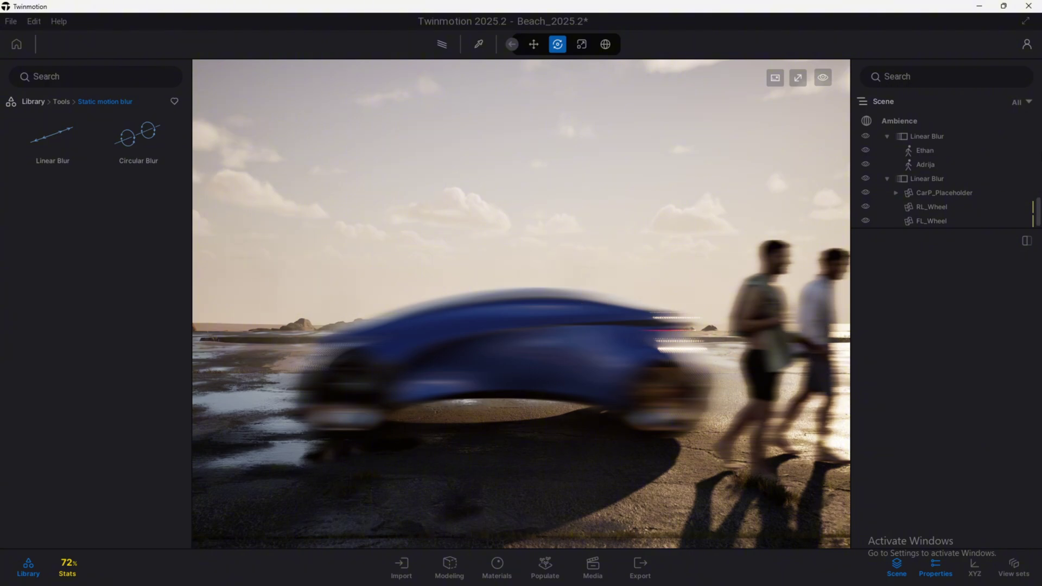
# Step: Hide the first Linear Blur together with its two linked men
pyautogui.click(929, 194)
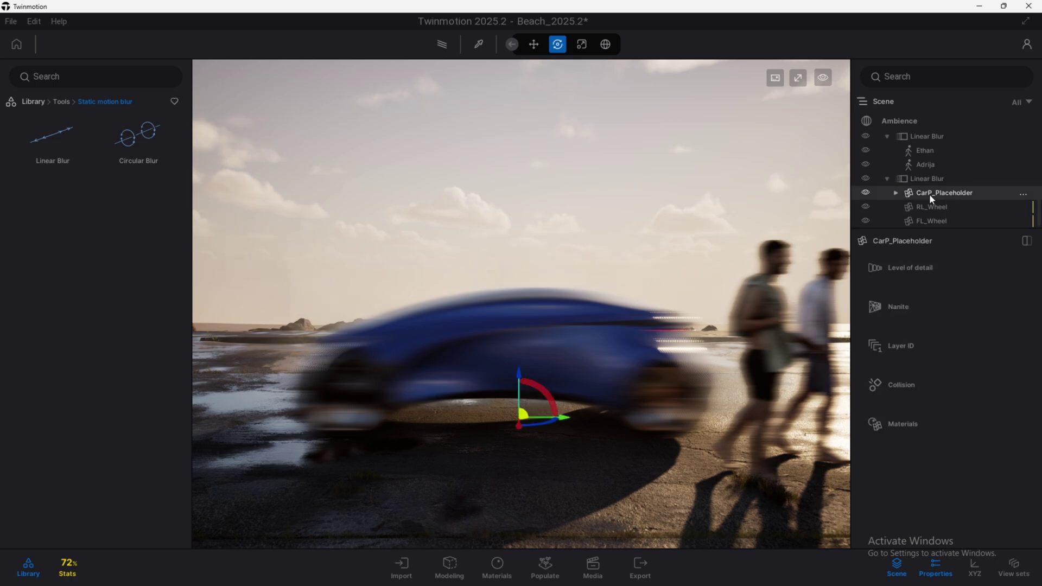
pyautogui.click(930, 180)
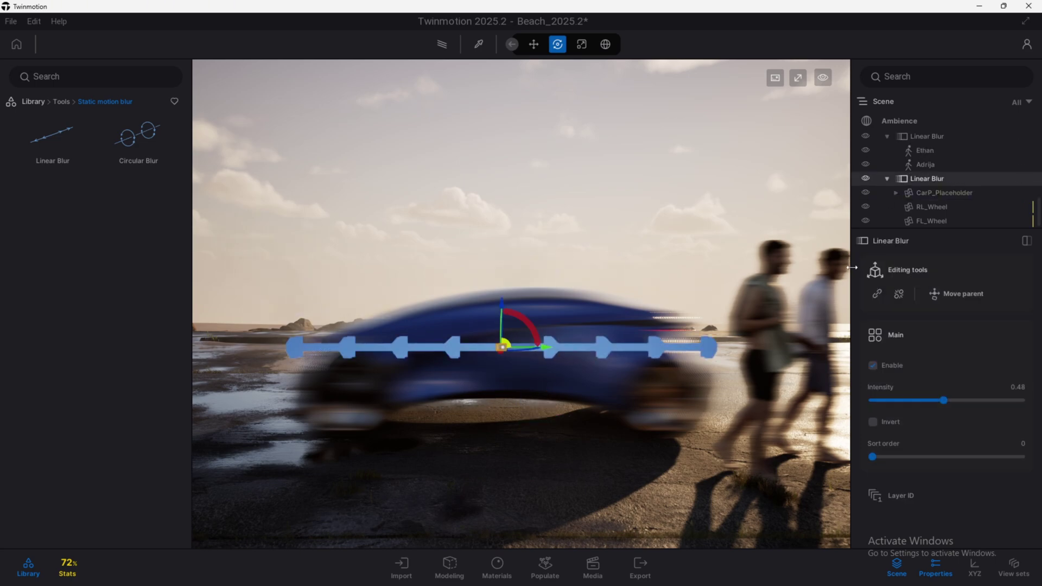
pyautogui.click(860, 135)
pyautogui.click(864, 136)
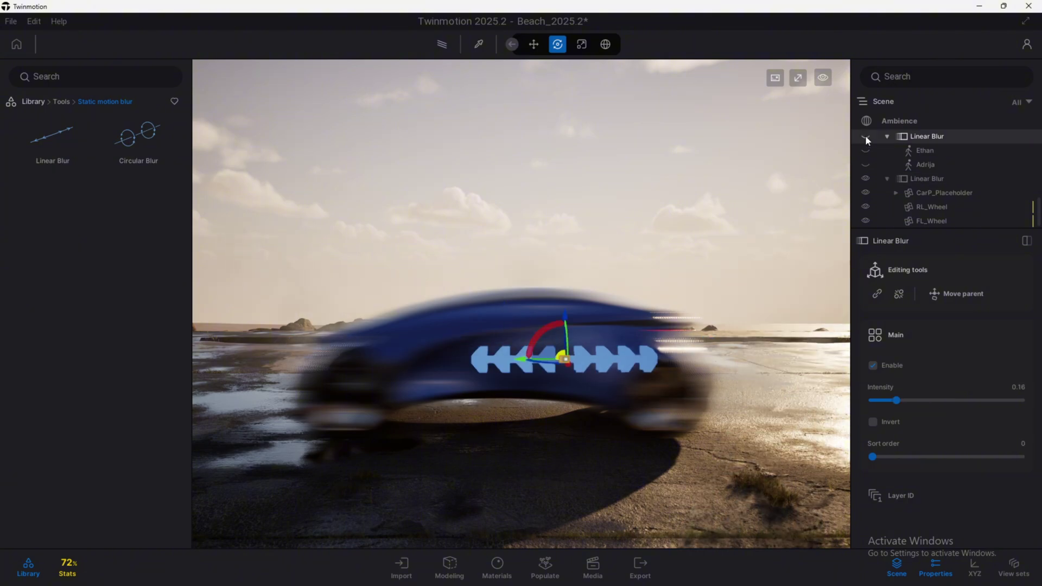
# Step: Invert the car's Linear Blur and set its intensity to 0.30
pyautogui.click(962, 181)
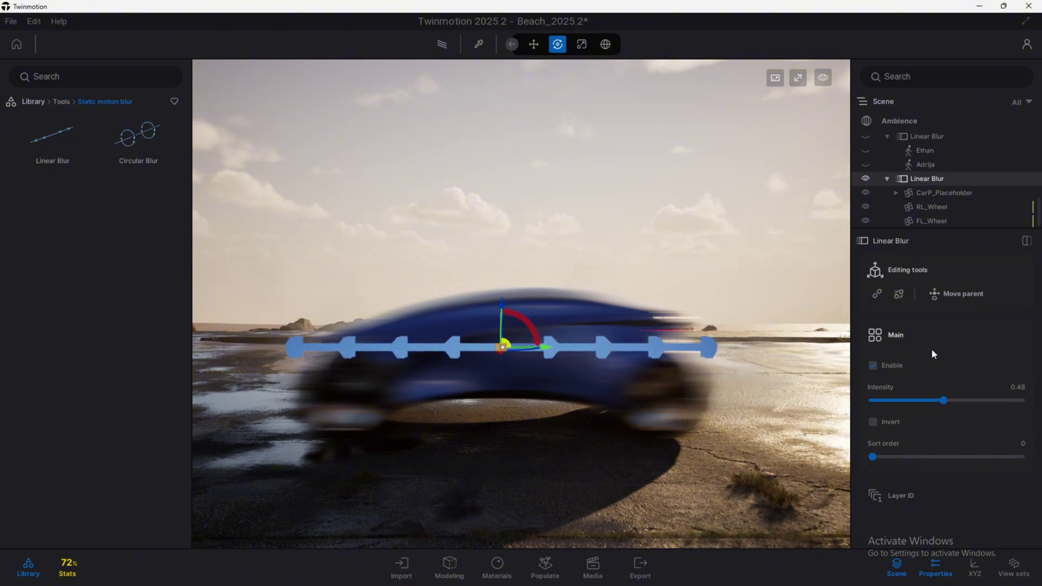
pyautogui.click(878, 422)
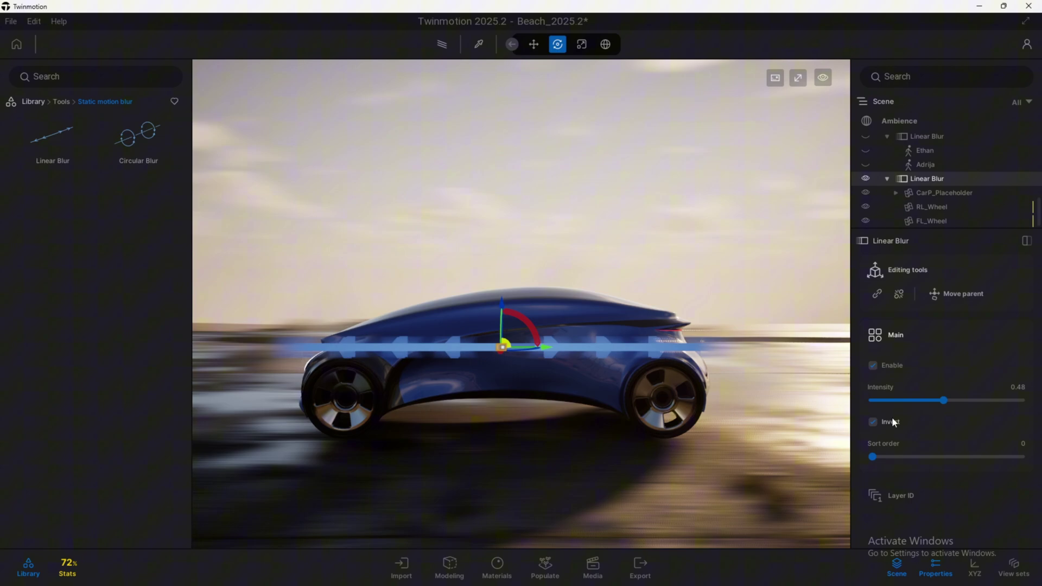
pyautogui.moveTo(942, 400); pyautogui.dragTo(863, 388)
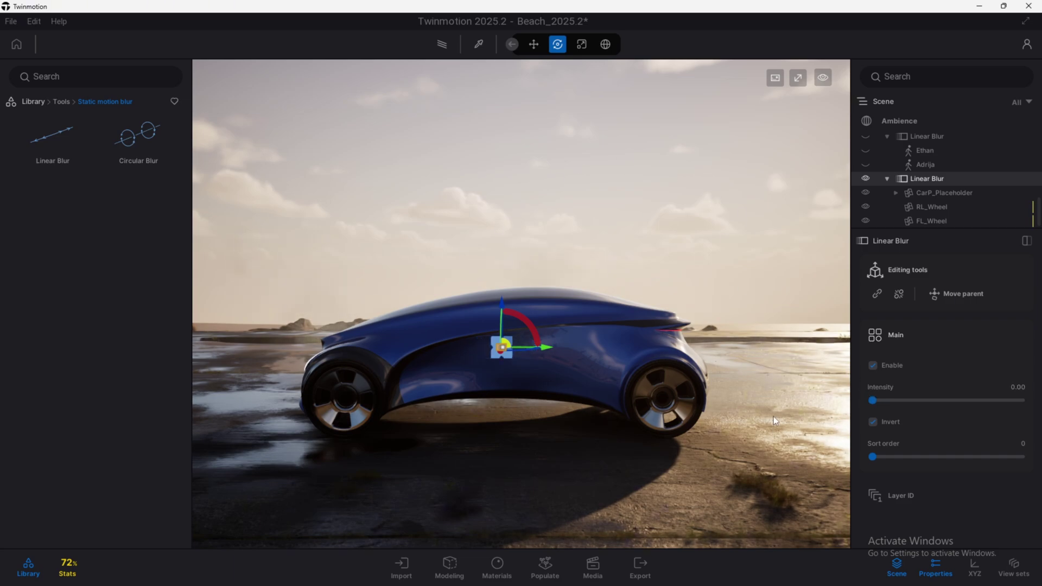
pyautogui.moveTo(873, 400); pyautogui.dragTo(917, 400)
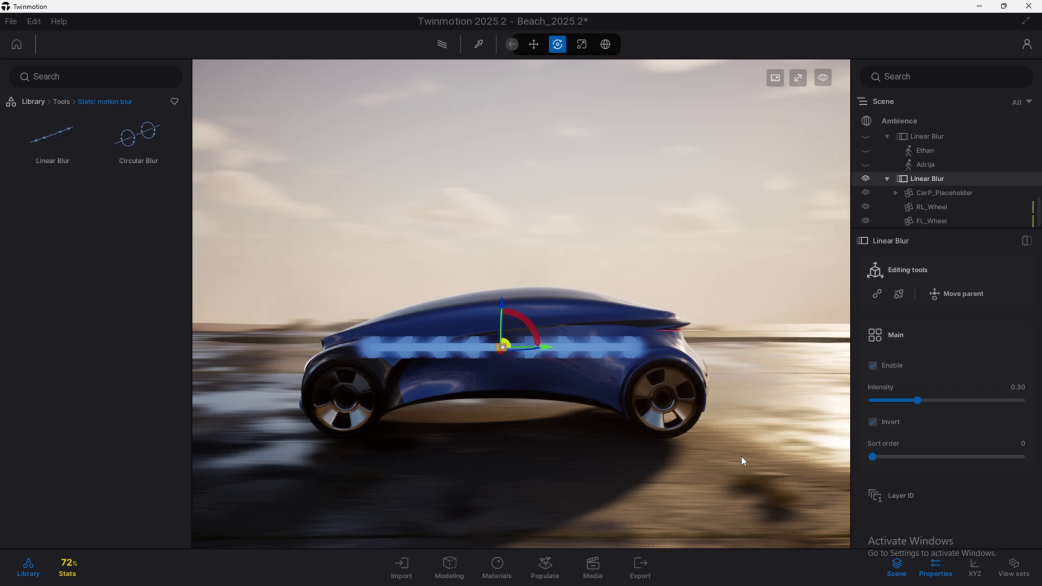
# Step: Disable the Linear Blur linked to the car
pyautogui.moveTo(742, 460); pyautogui.dragTo(555, 214)
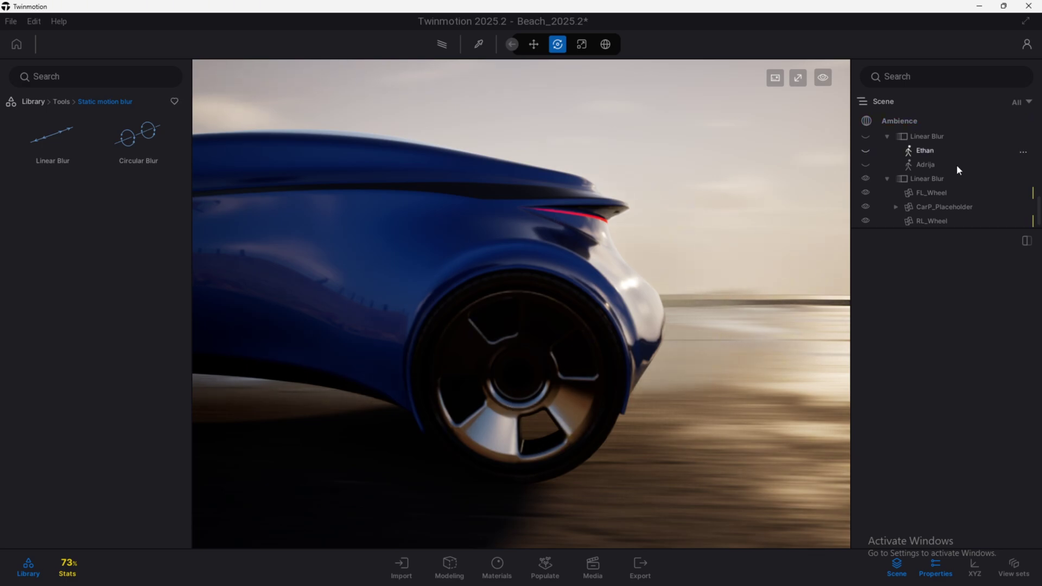
pyautogui.click(926, 179)
pyautogui.click(891, 365)
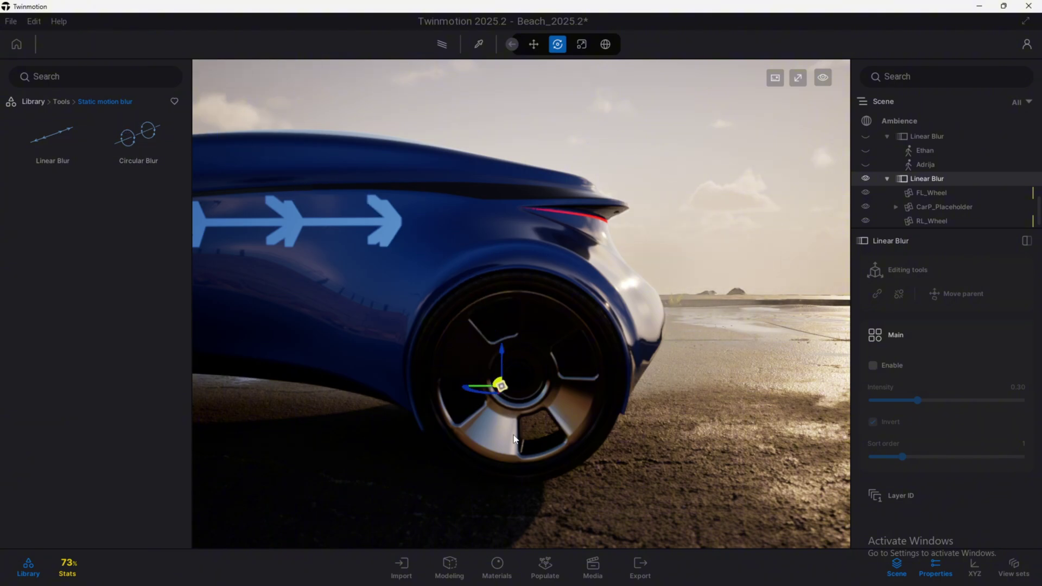
# Step: Add a Circular Blur on the ground below the rear wheel, rotate it 90°, and raise it to the wheel's hub
pyautogui.moveTo(515, 532); pyautogui.dragTo(514, 529)
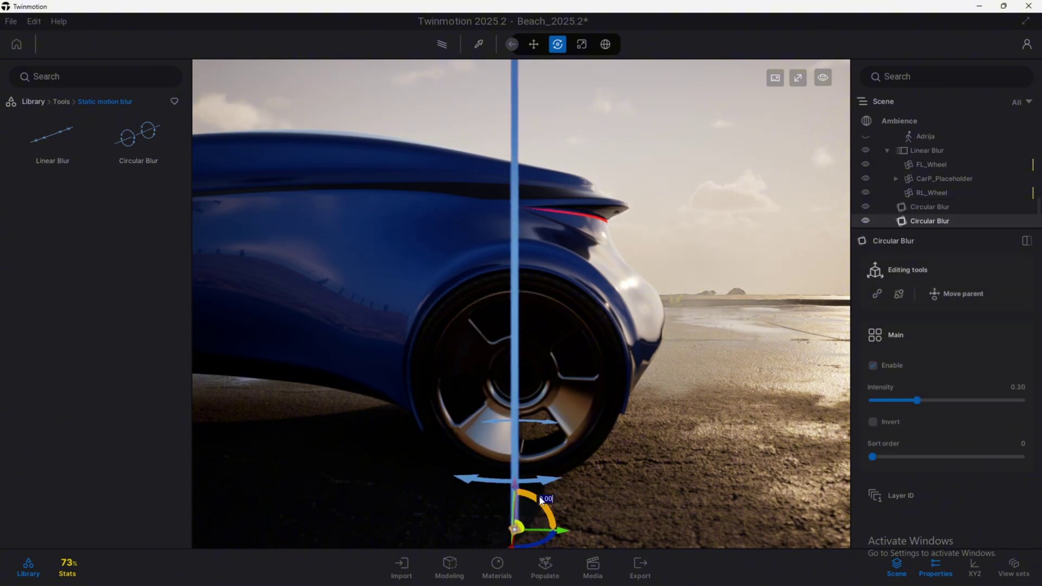
pyautogui.write('90')
pyautogui.press('Return')
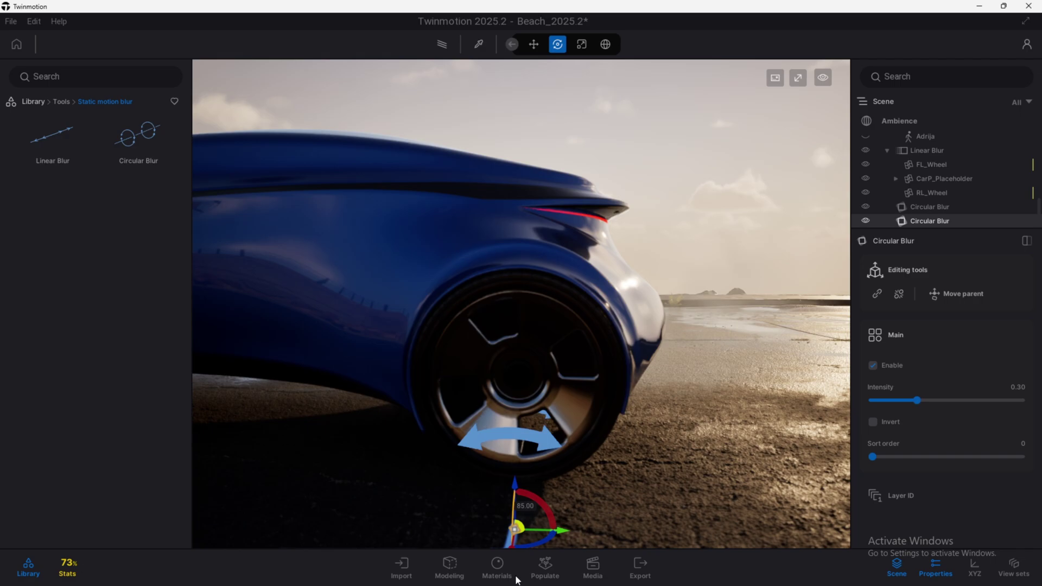
pyautogui.moveTo(512, 478); pyautogui.dragTo(534, 393)
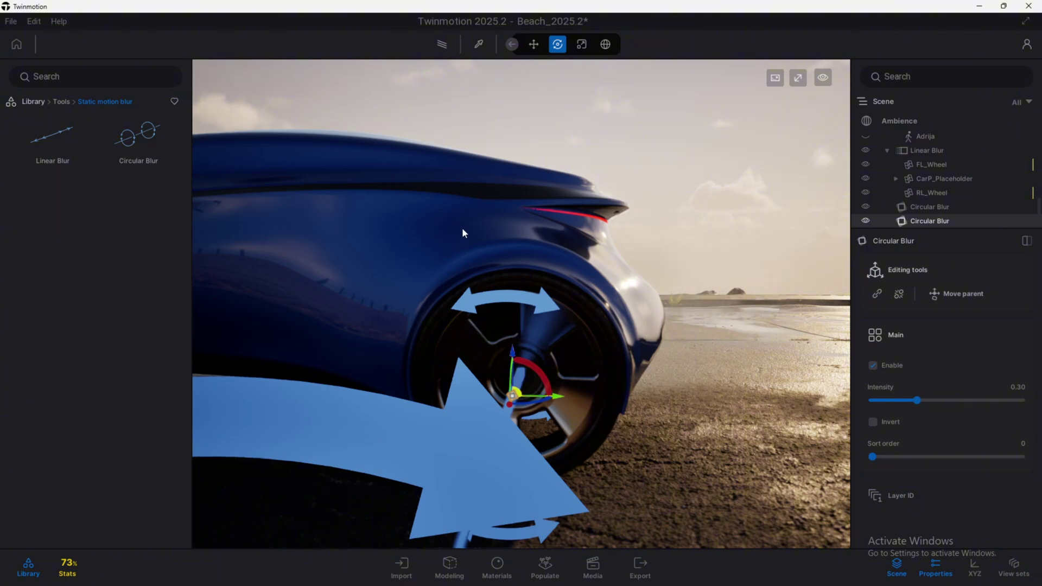
# Step: Delete one of the two Circular Blurs at the rear wheel and select the remaining one
pyautogui.click(448, 311)
pyautogui.press('Up')
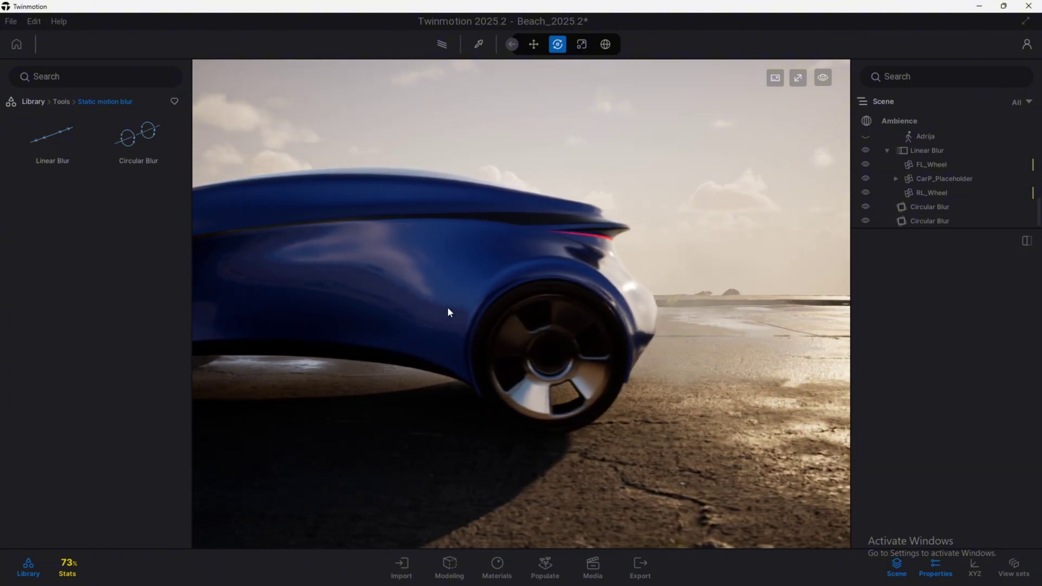
pyautogui.click(931, 206)
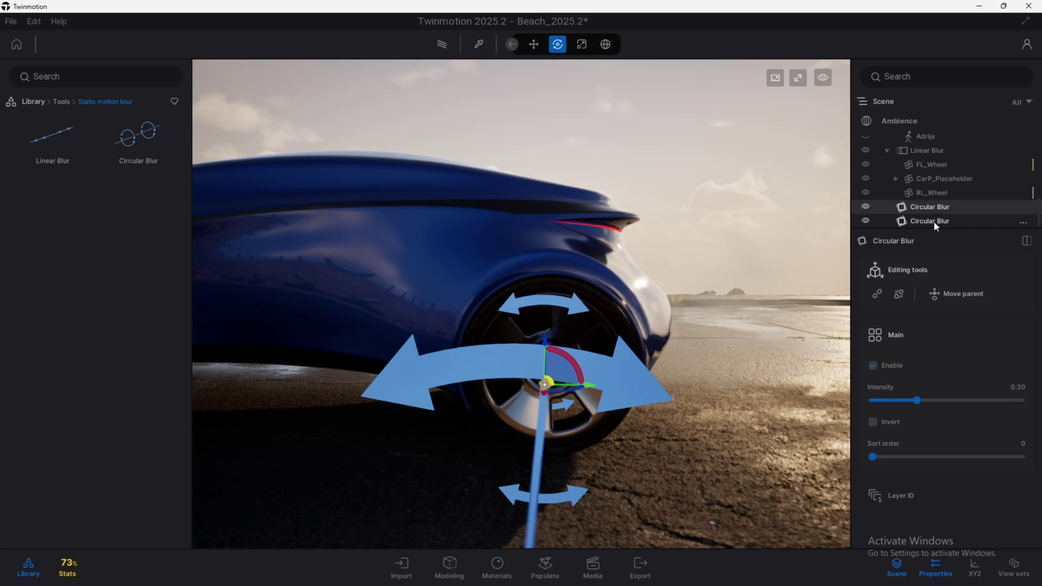
pyautogui.click(933, 221)
pyautogui.press('Delete')
pyautogui.click(933, 221)
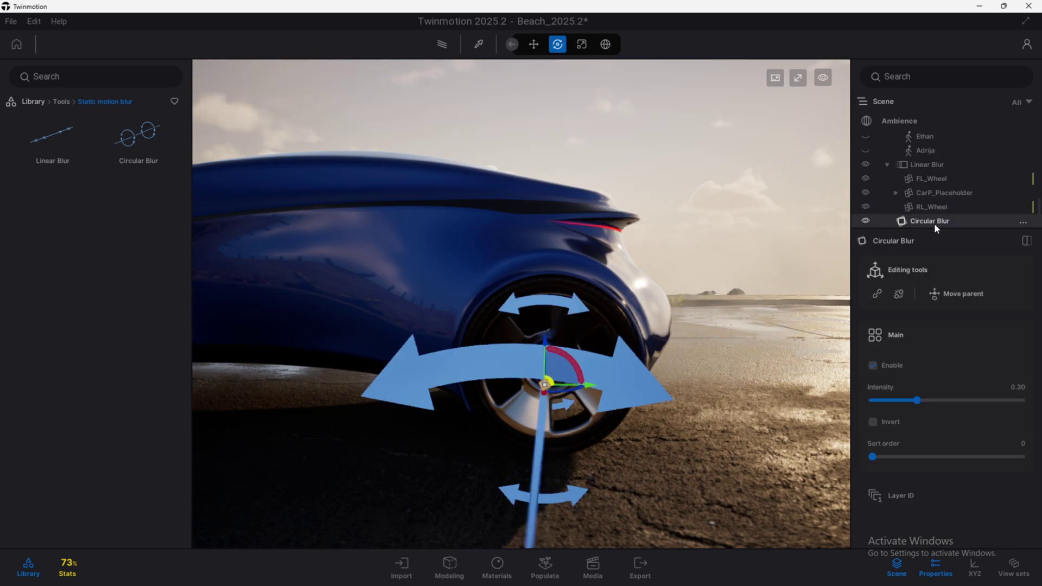
# Step: Link the remaining Circular Blur to the car's rear wheel
pyautogui.click(877, 293)
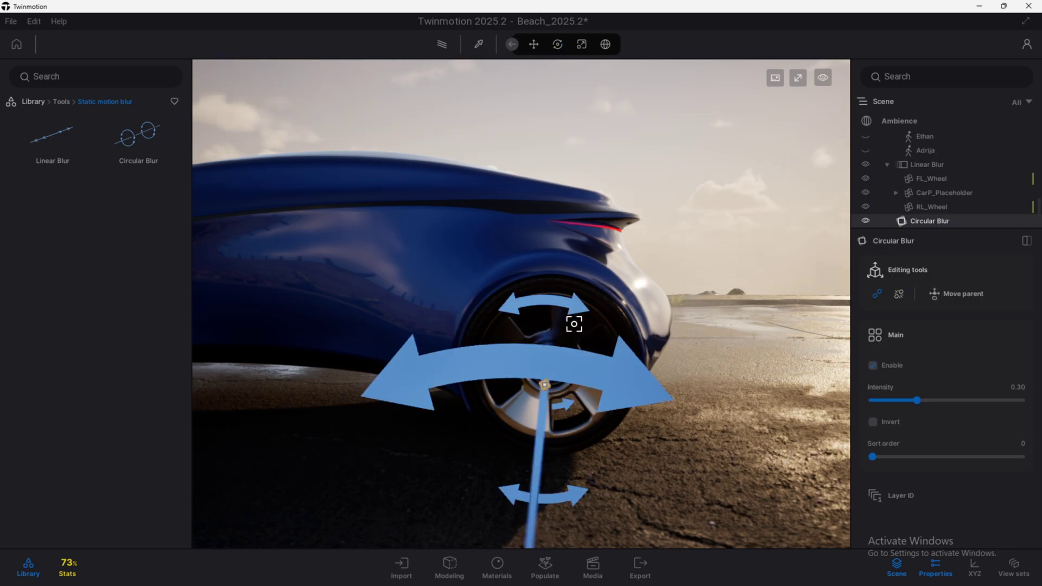
pyautogui.click(550, 262)
pyautogui.moveTo(550, 263); pyautogui.dragTo(550, 295, button='middle')
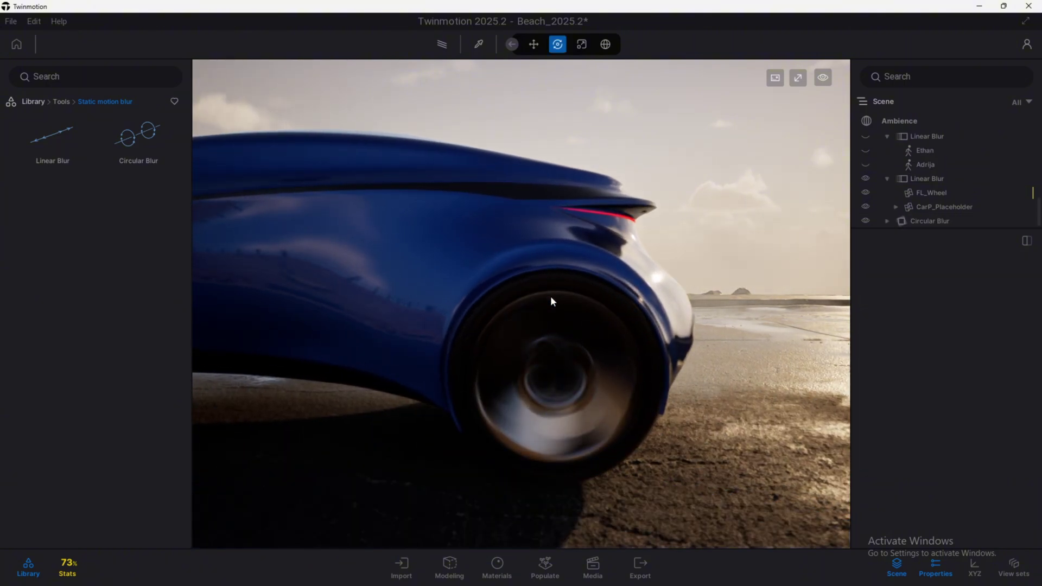
# Step: Adjust the Circular Blur's position at the rear wheel with Move parent, independently of the linked wheel
pyautogui.click(931, 220)
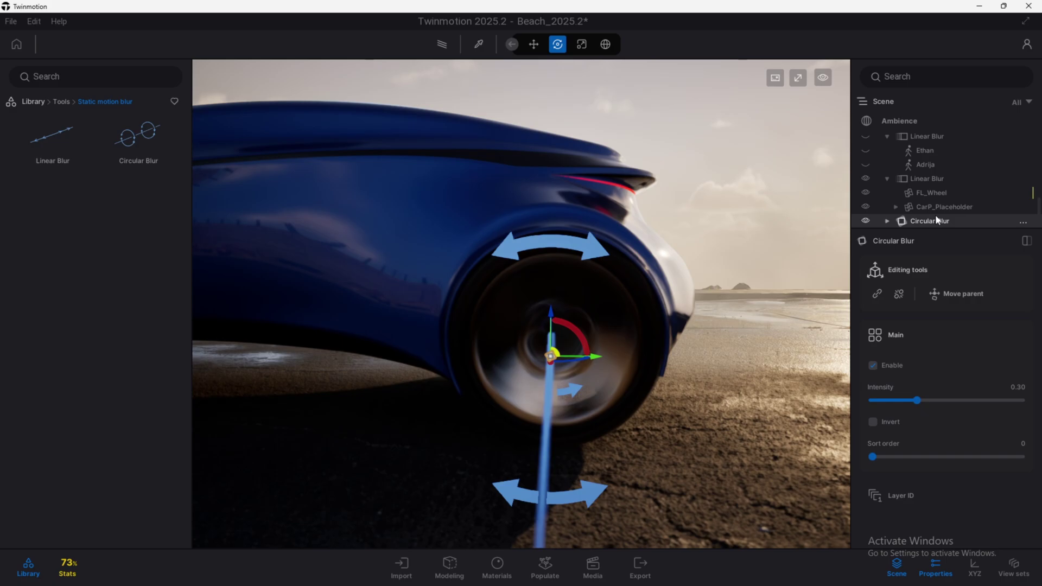
pyautogui.click(955, 293)
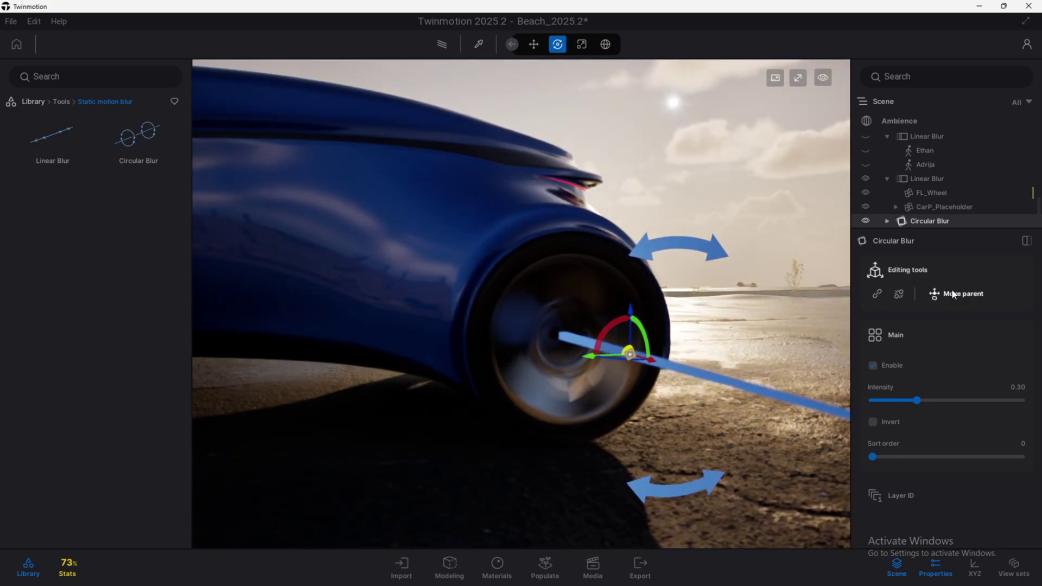
pyautogui.moveTo(630, 317); pyautogui.dragTo(577, 317)
pyautogui.click(577, 311)
pyautogui.moveTo(577, 312); pyautogui.dragTo(520, 310, button='right')
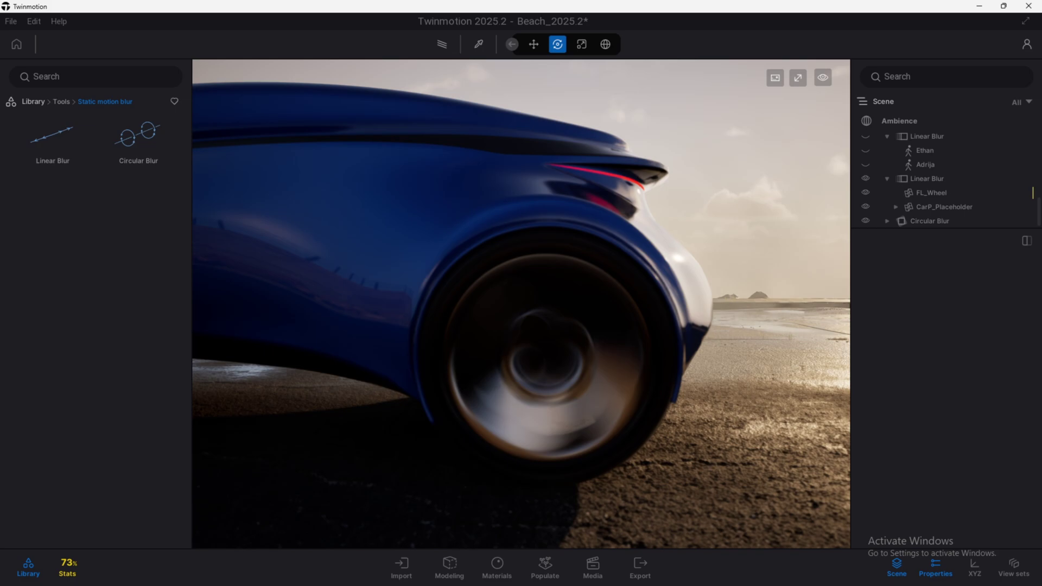
# Step: Set the intensity of the rear wheel's Circular Blur to 0.08
pyautogui.click(946, 221)
pyautogui.moveTo(915, 401); pyautogui.dragTo(882, 399)
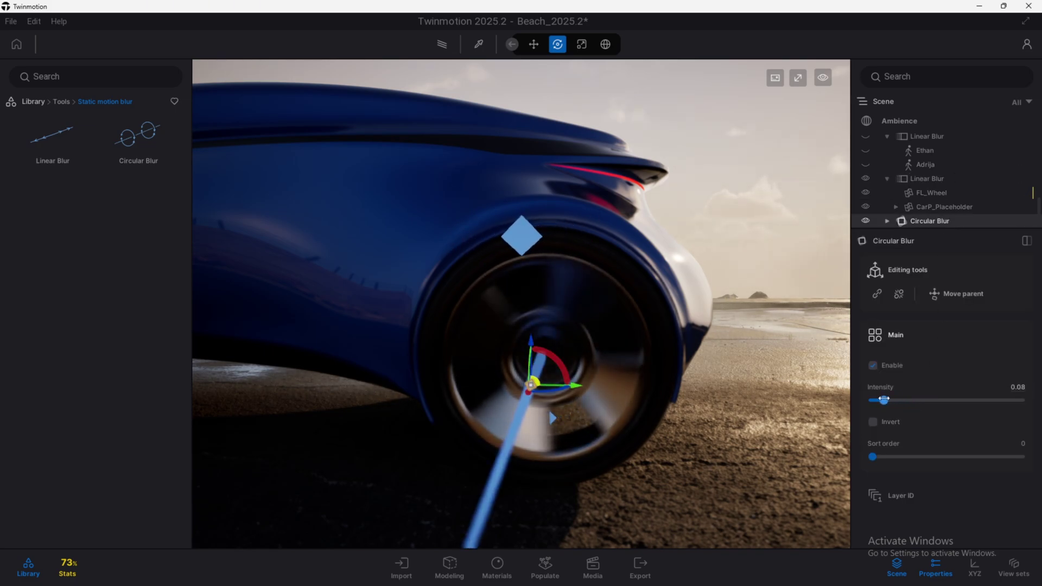
pyautogui.click(588, 274)
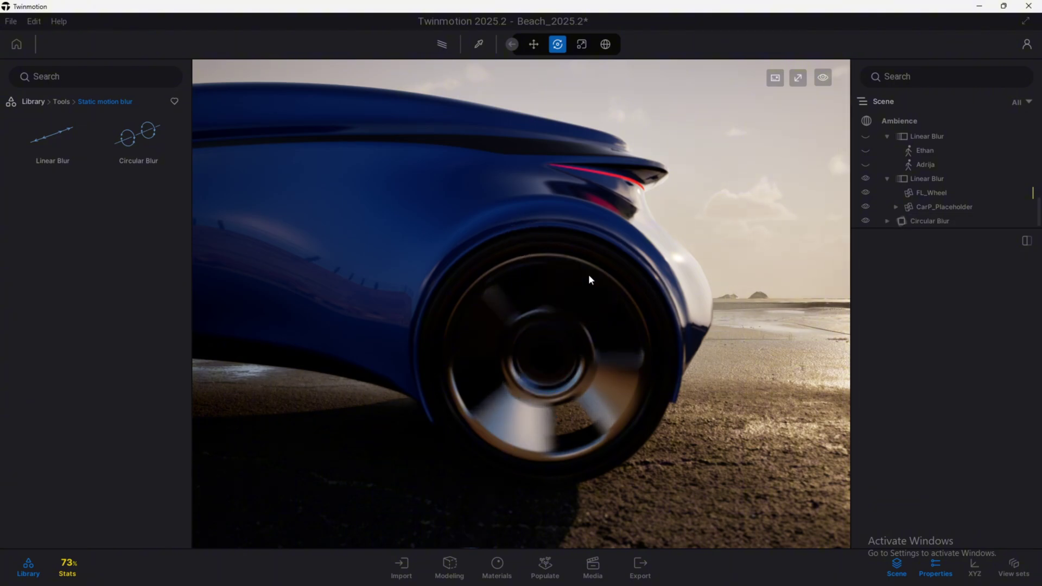
pyautogui.scroll(3, 486, 211)
pyautogui.moveTo(486, 207); pyautogui.dragTo(523, 200)
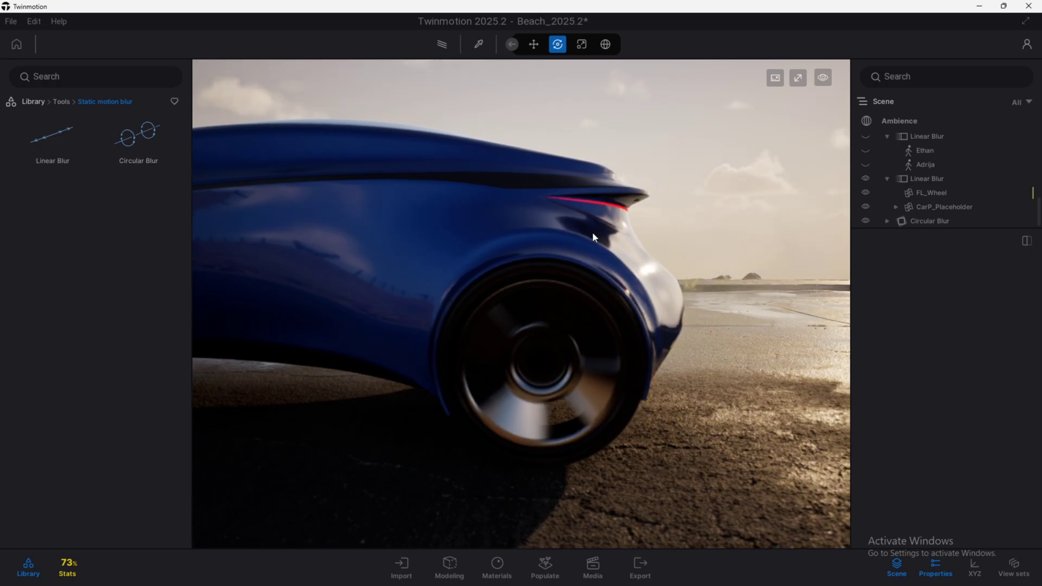
pyautogui.scroll(-5, 546, 236)
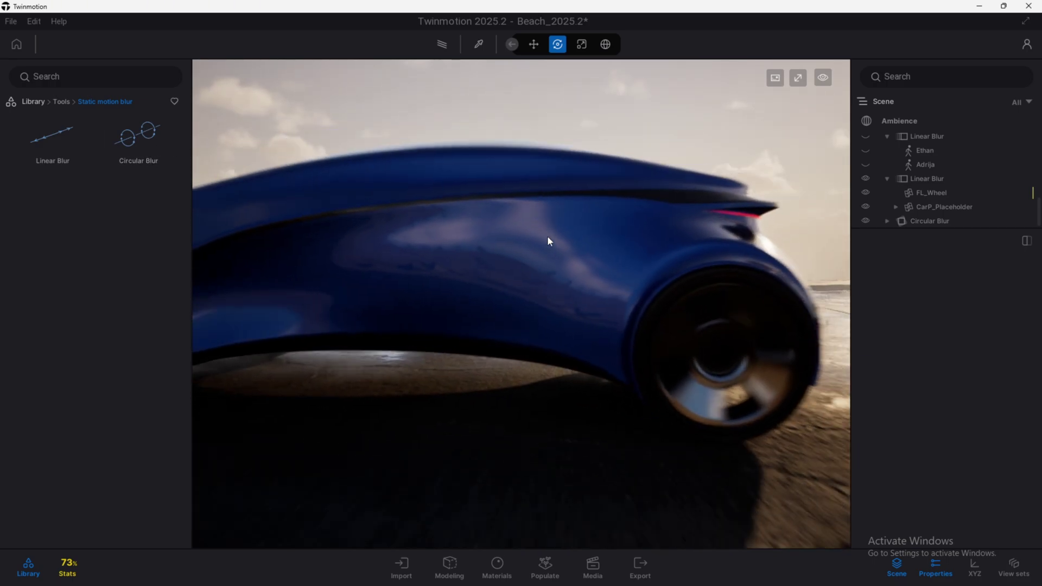
pyautogui.scroll(-5, 547, 235)
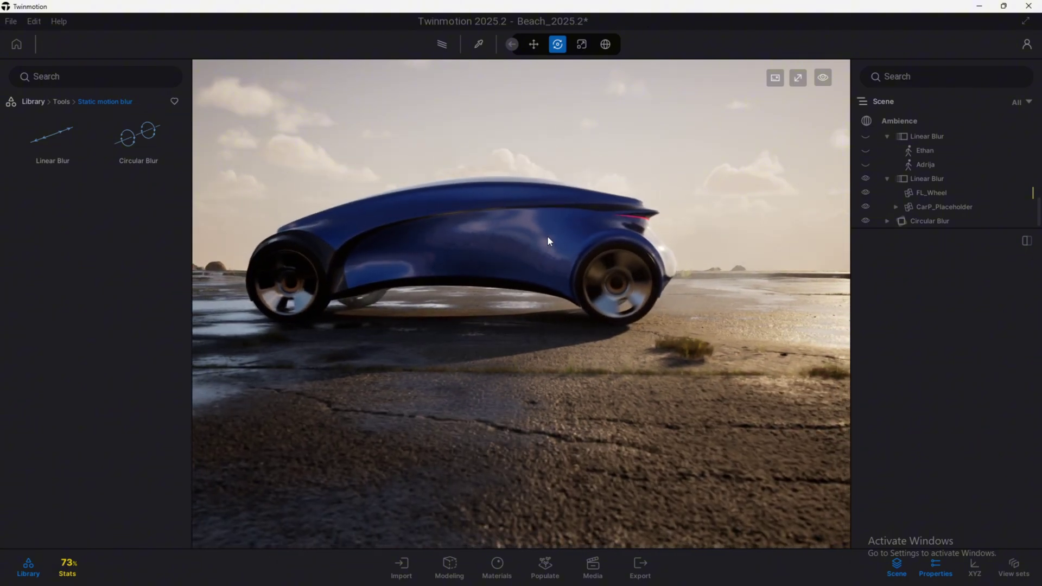
pyautogui.scroll(3, 548, 236)
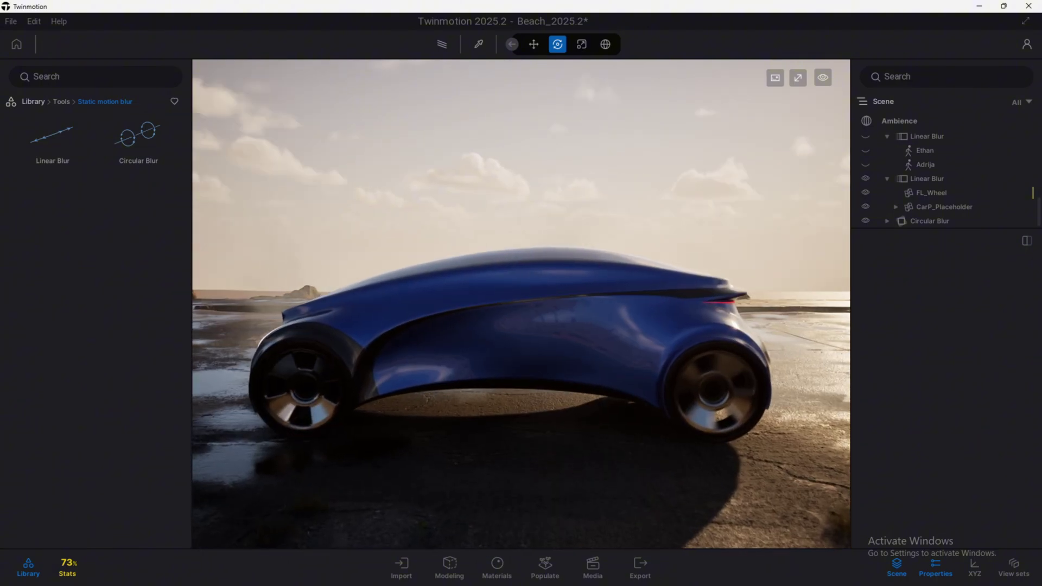